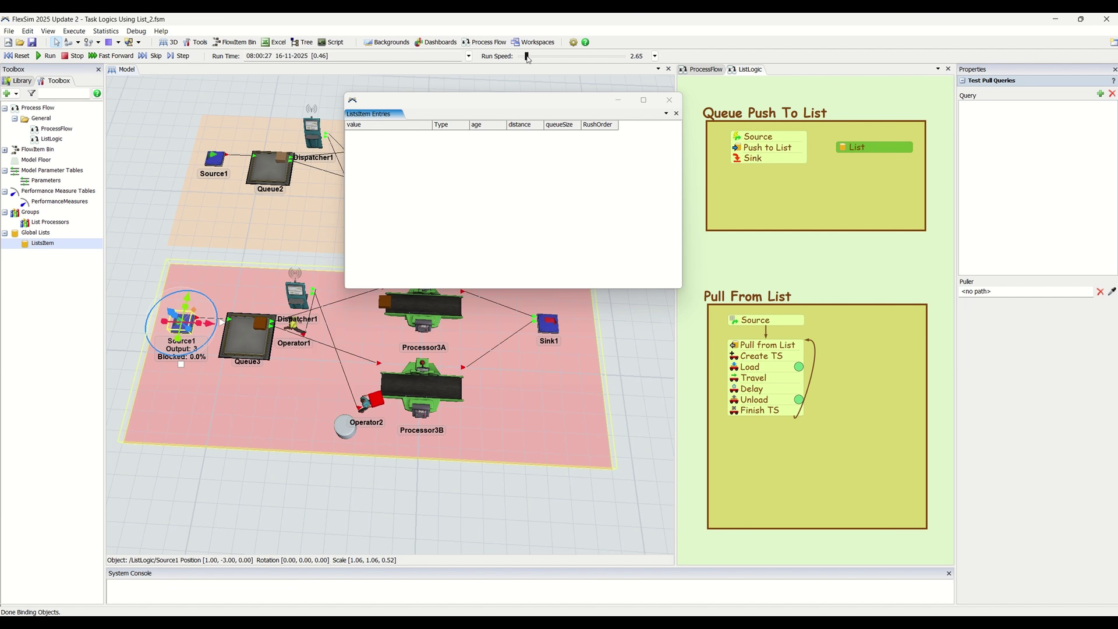
Watch the running simulation at a run speed of 0.59 and at 15.79, and reset the model
left_click_drag(529, 59, 527, 60)
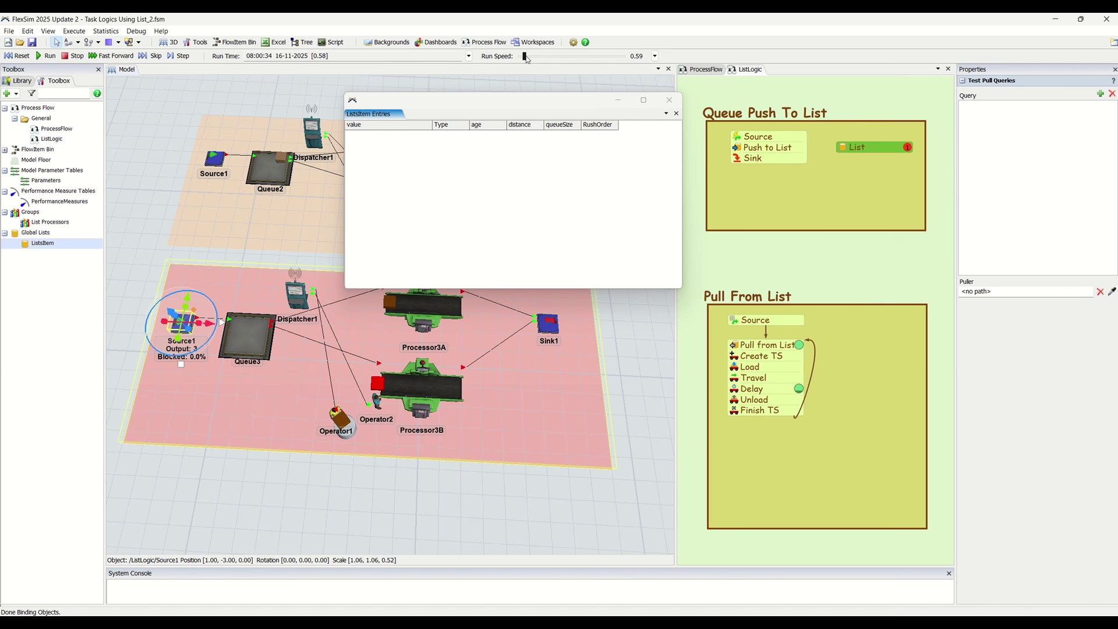
left_click_drag(527, 58, 532, 59)
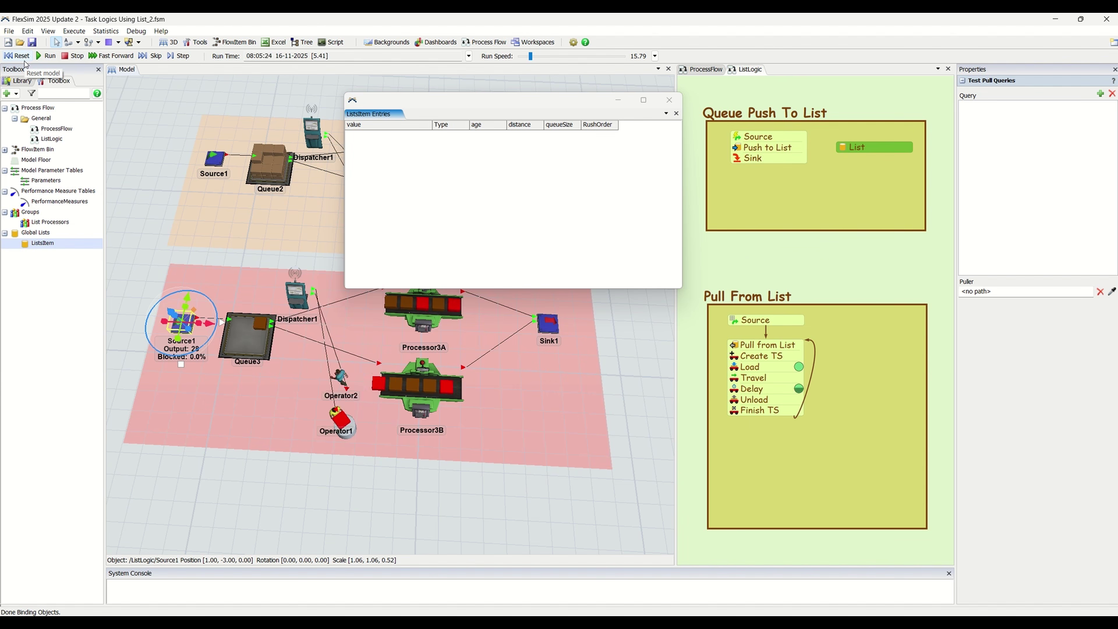
left_click(22, 56)
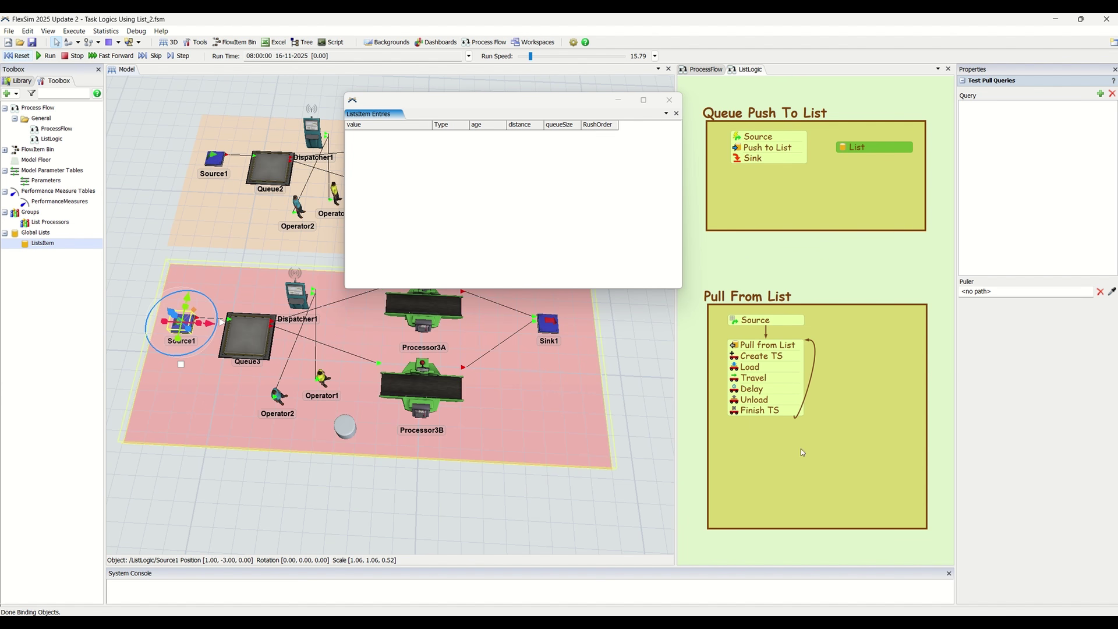
Check Processor3A's process time and insert a task sequence Delay of 2 minutes between Unload and Finish TS
left_click(428, 318)
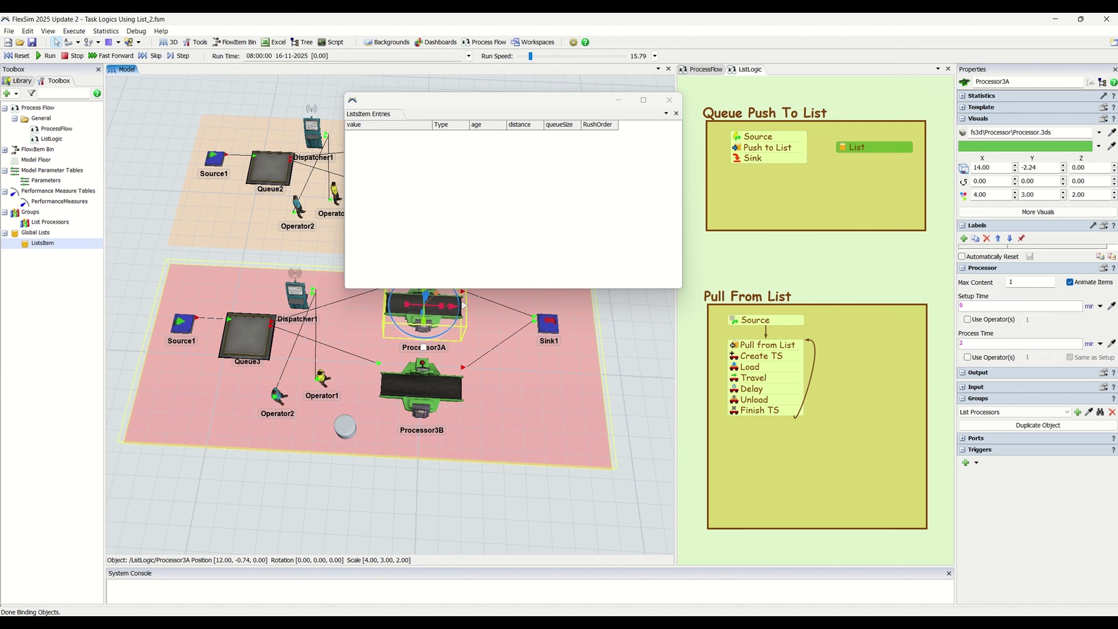
double_click(813, 443)
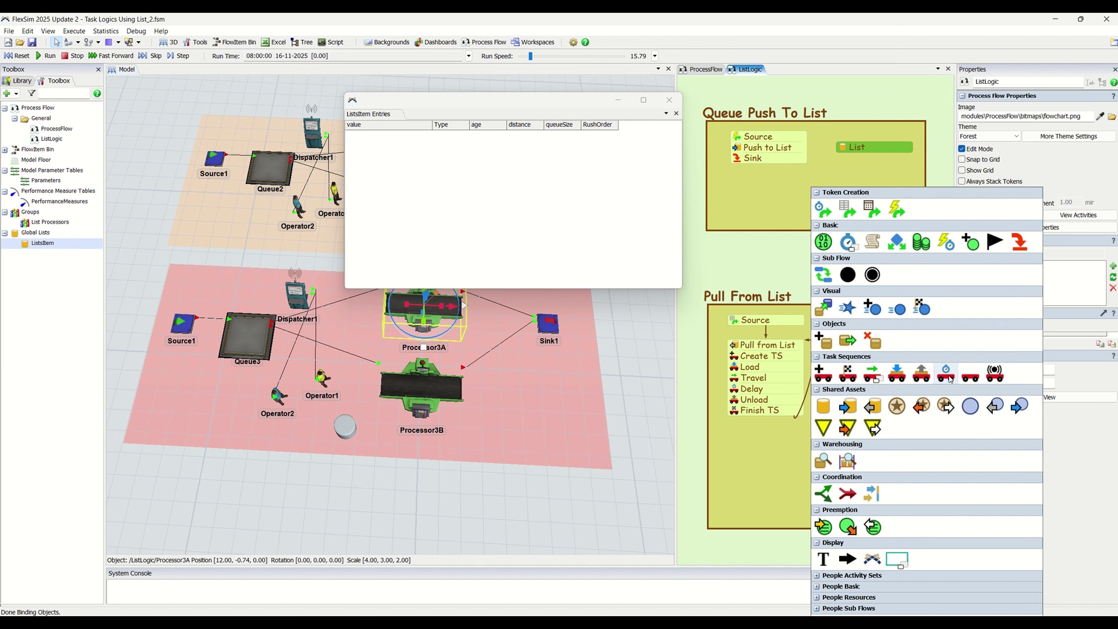
key("Return")
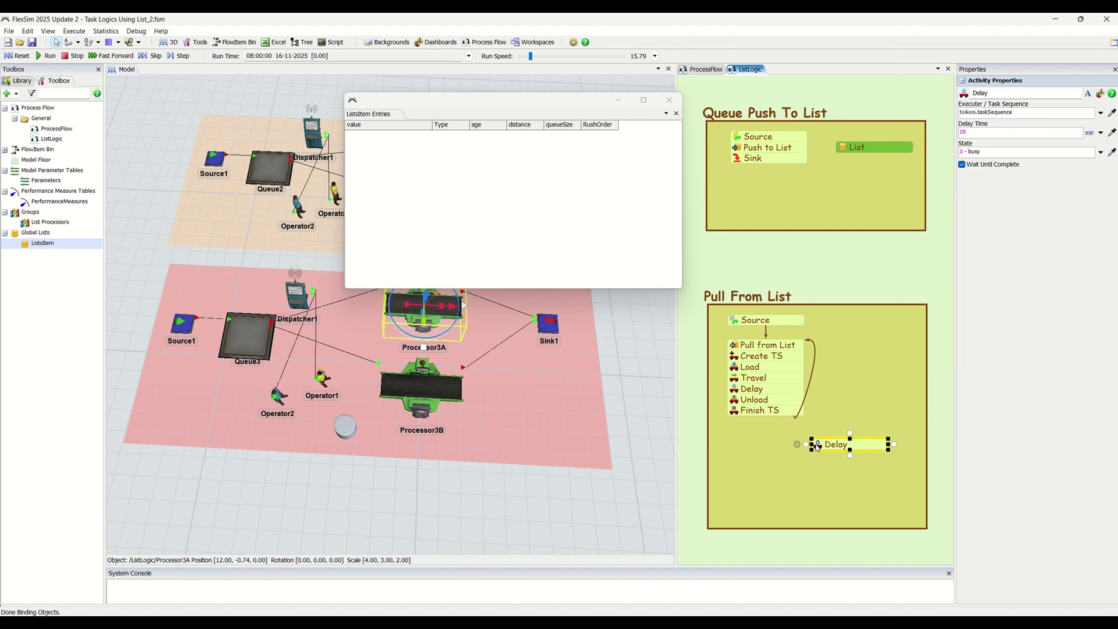
double_click(817, 446)
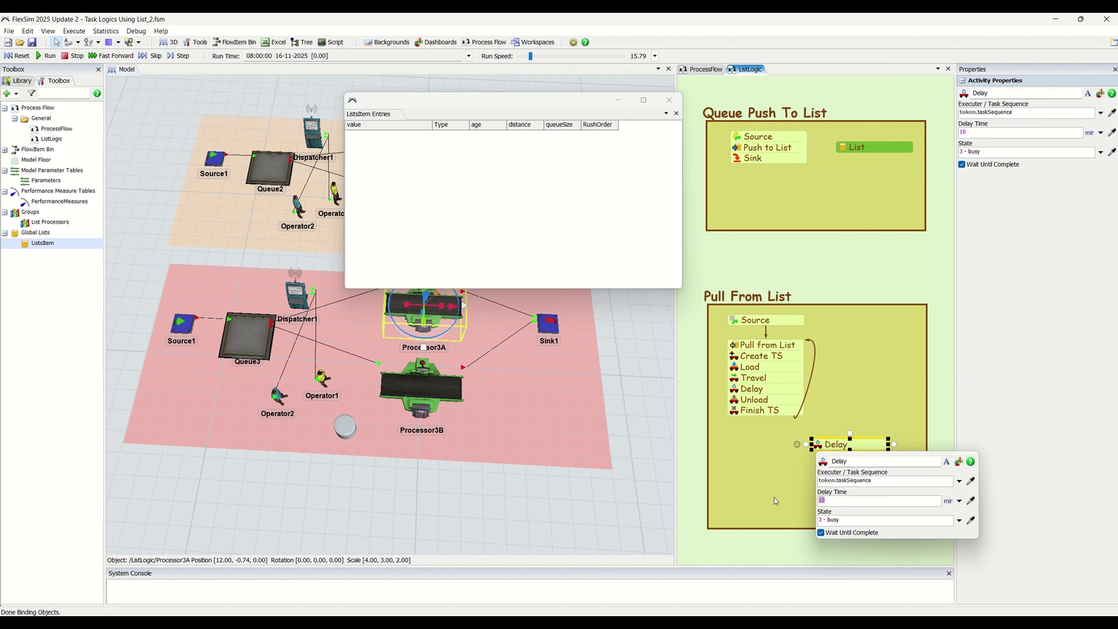
left_click(870, 431)
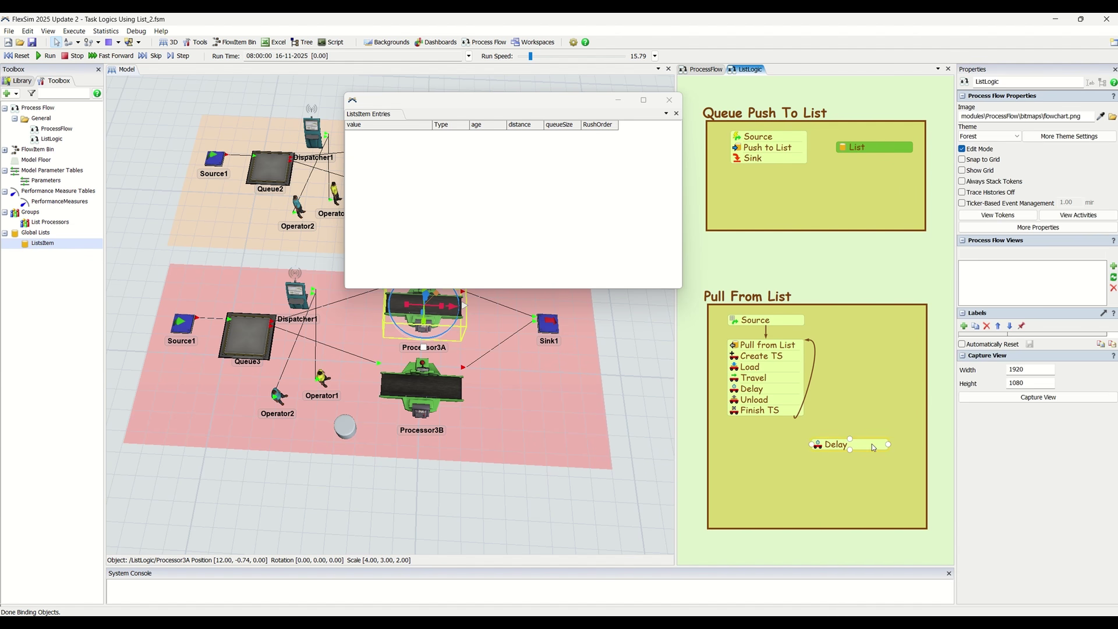
left_click_drag(872, 444, 788, 411)
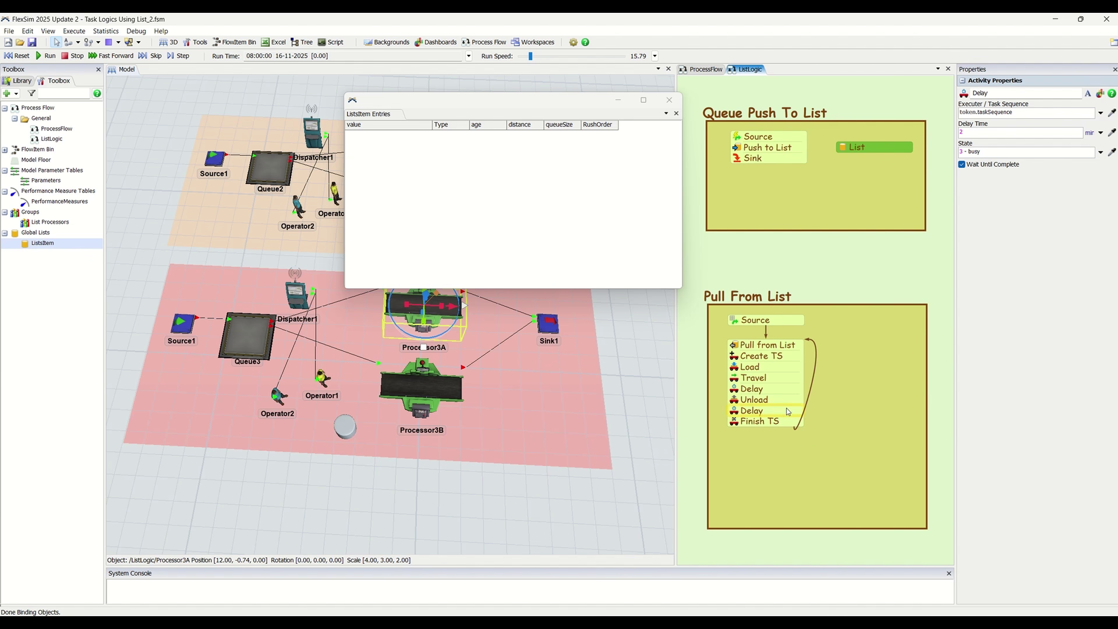
left_click(799, 451)
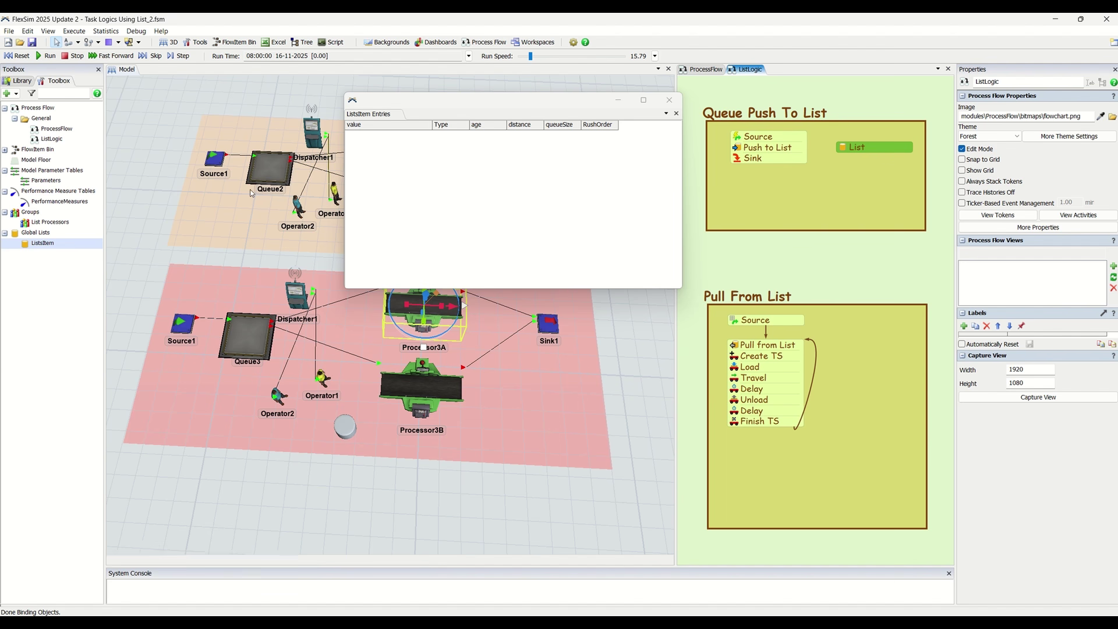
Run the model and pause it to examine the RushOrder values of the items in the ListsItem entries
left_click(46, 56)
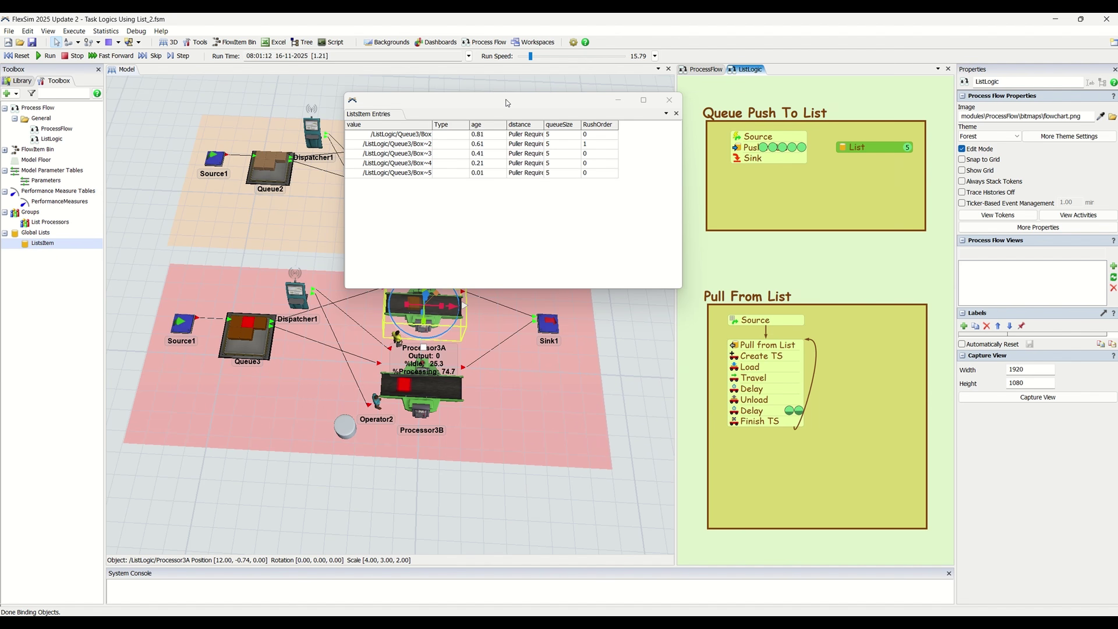
left_click(443, 100)
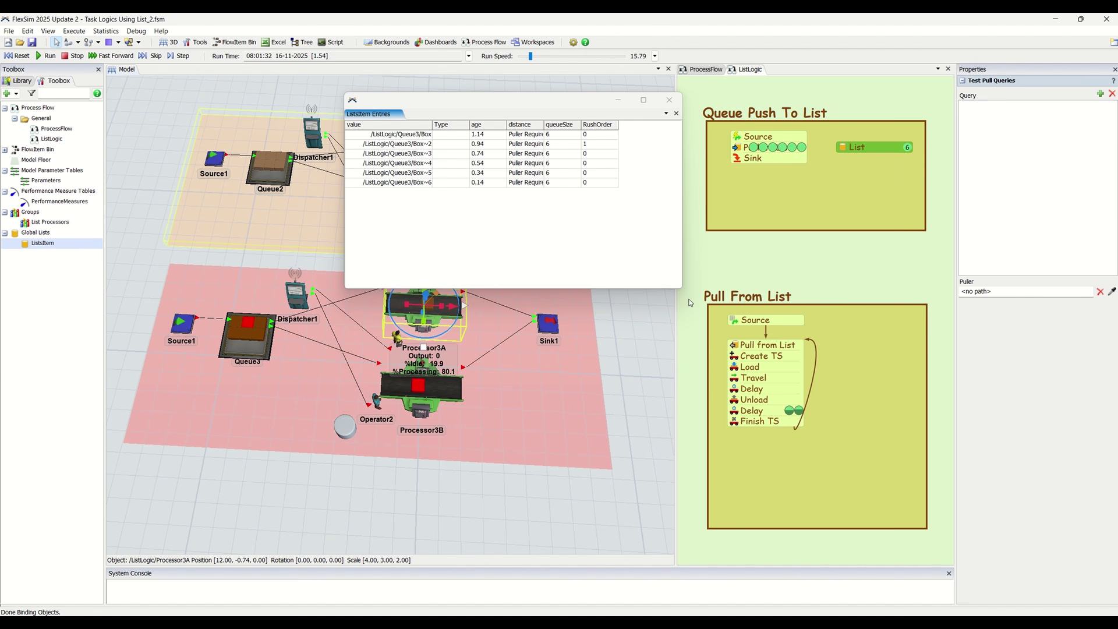
left_click(599, 144)
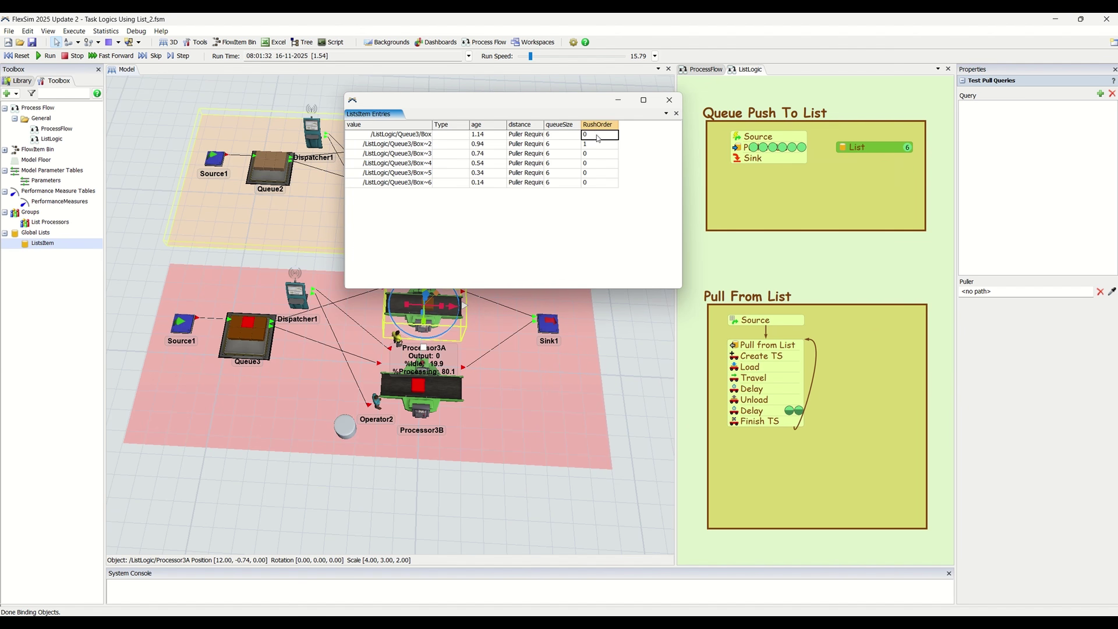
left_click_drag(599, 164, 600, 184)
left_click(598, 136)
Resume the simulation and watch it at speed 0.40, closing the ListsItem entries window and raising the run speed to 11.32
left_click(52, 59)
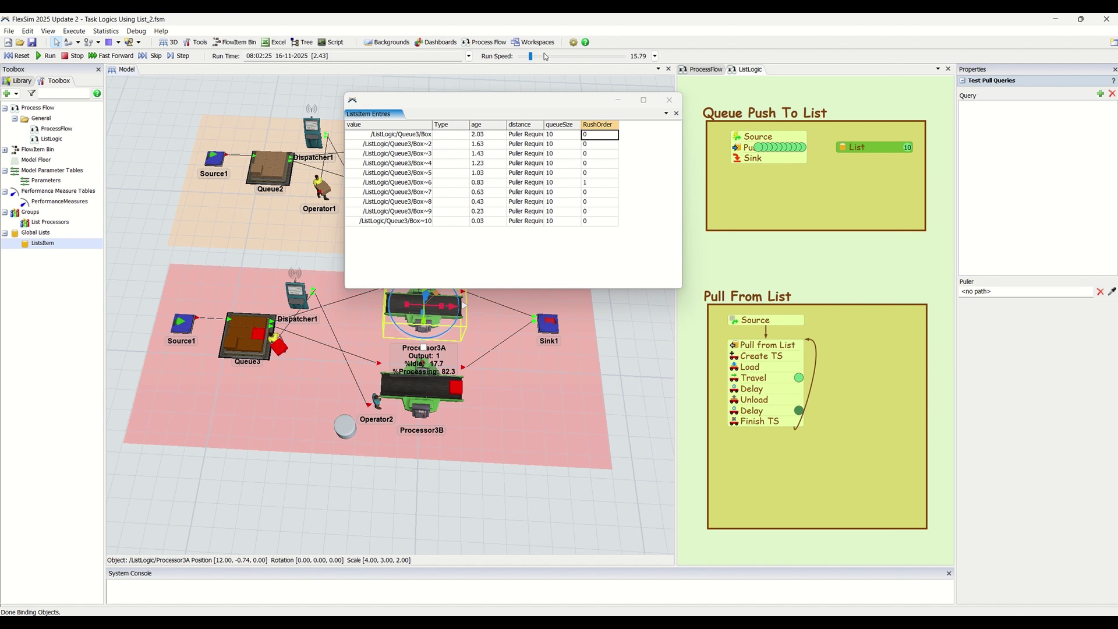
left_click_drag(531, 57, 529, 59)
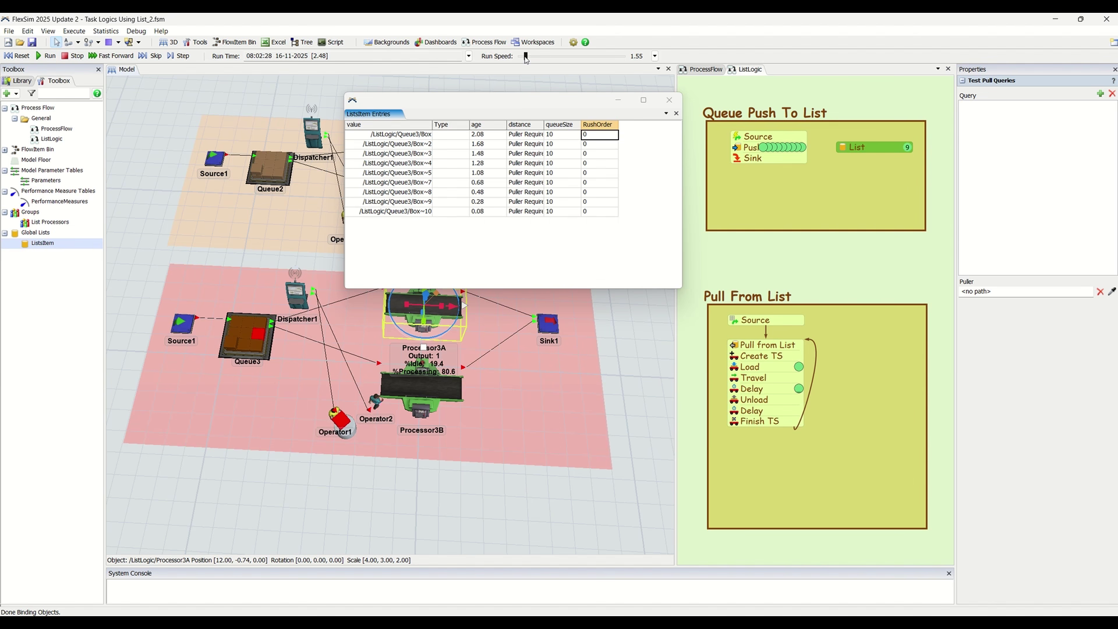
left_click_drag(526, 57, 523, 57)
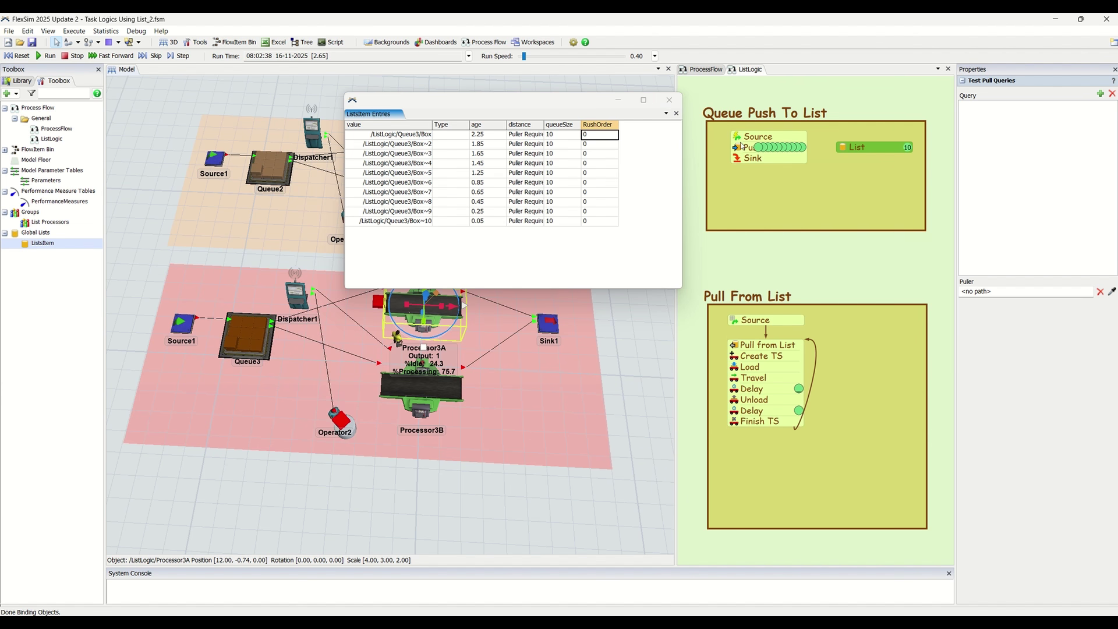
left_click(670, 100)
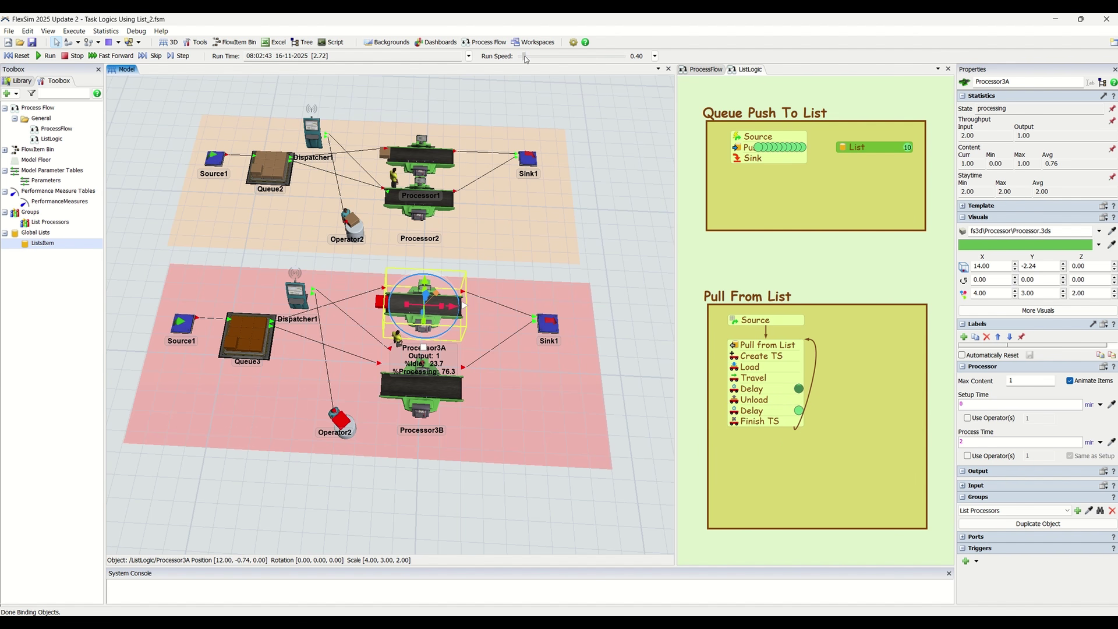
left_click_drag(526, 58, 528, 57)
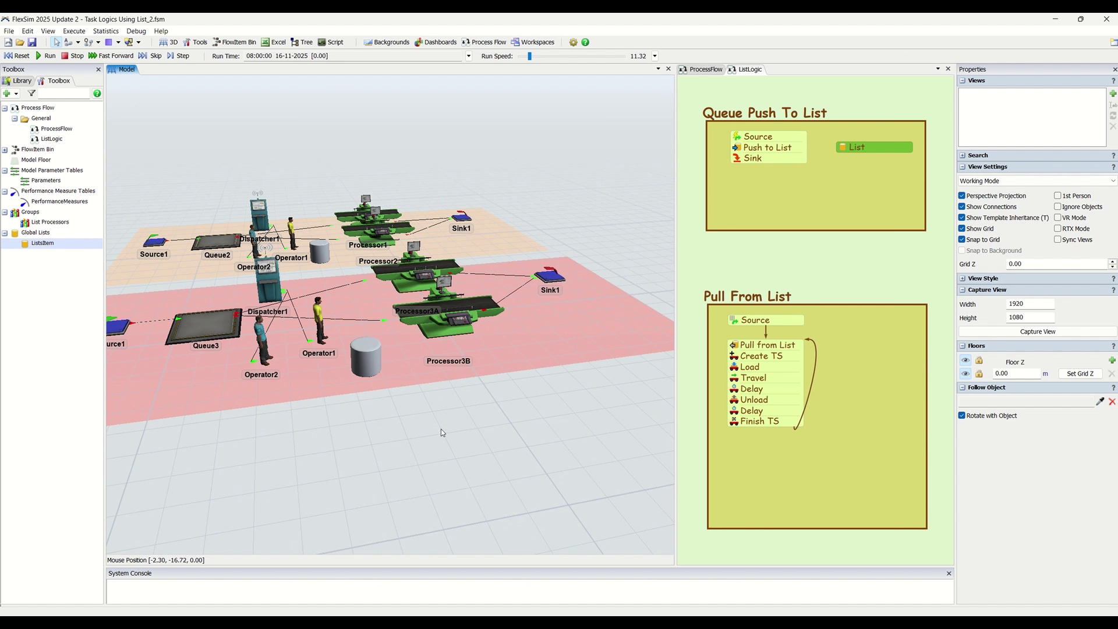
right_click_drag(442, 431, 446, 438)
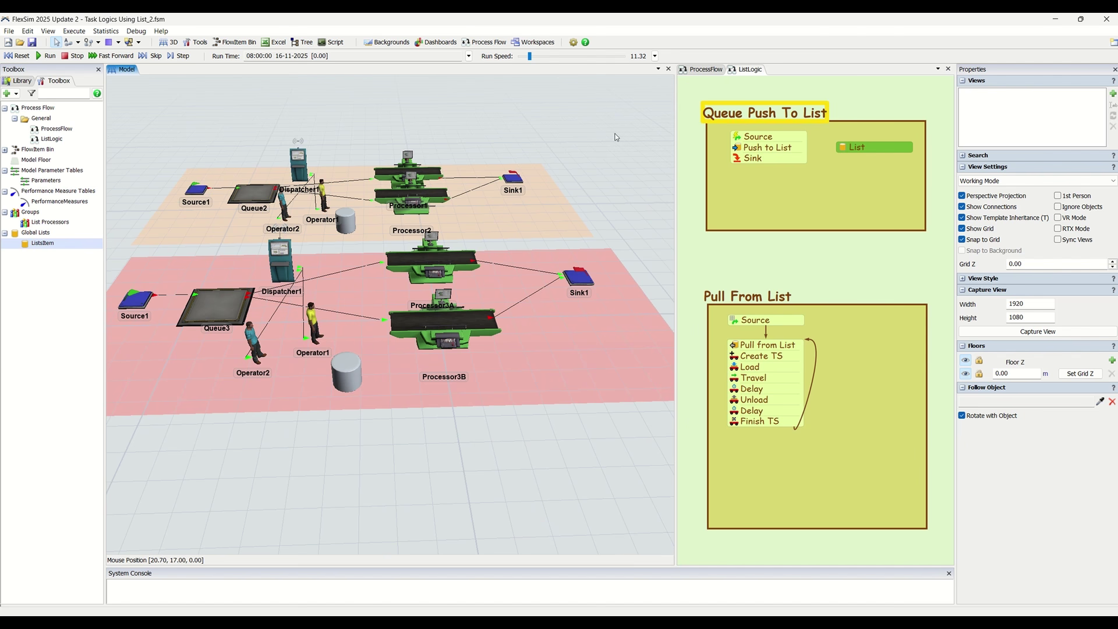
scroll(605, 149, "up", 3)
scroll(603, 167, "down", 3)
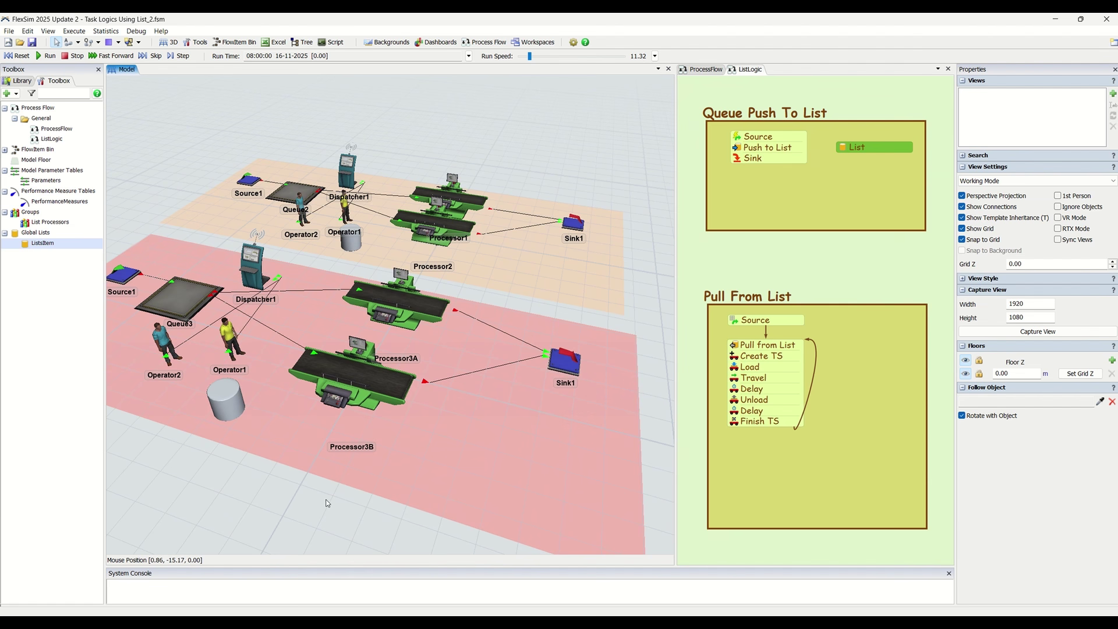
right_click_drag(442, 501, 342, 422)
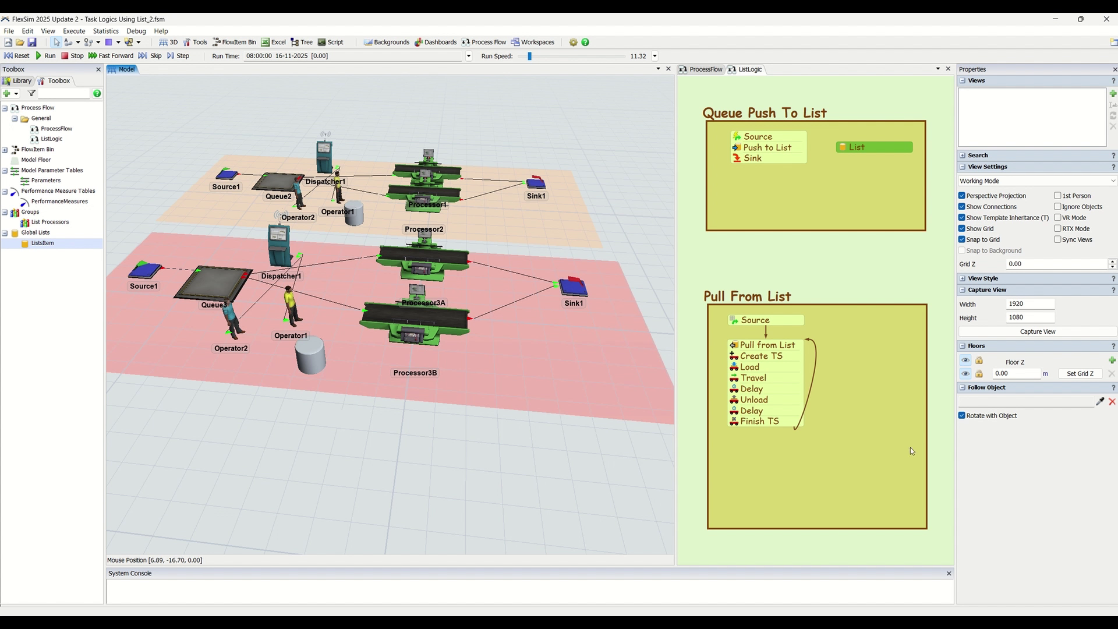
Add a Travel To Object activity to the Pull From List block, between the last Delay and Finish TS
double_click(801, 438)
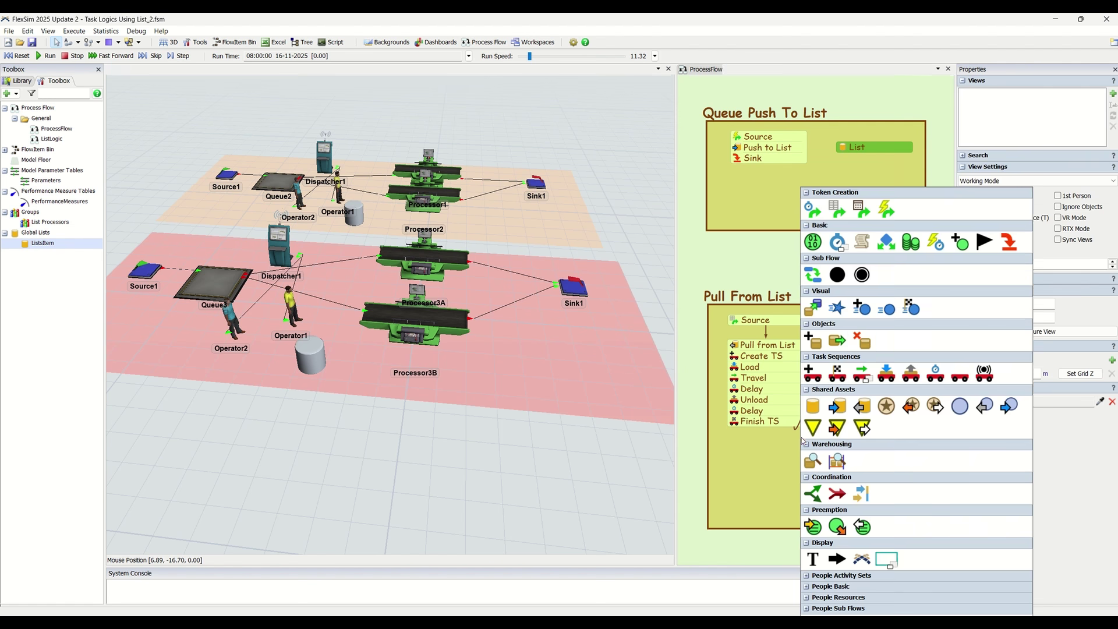
left_click(862, 373)
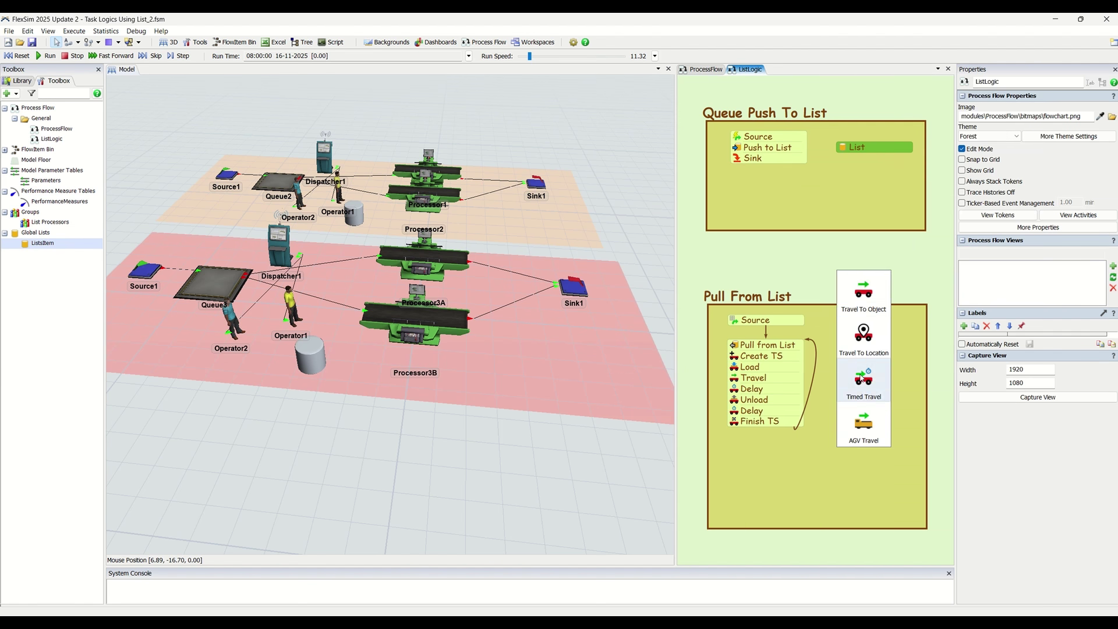
left_click(864, 292)
left_click_drag(833, 450, 750, 423)
Set the destination of the new Travel activity to ListLogic/Queue3, sampled from the 3D model
double_click(737, 427)
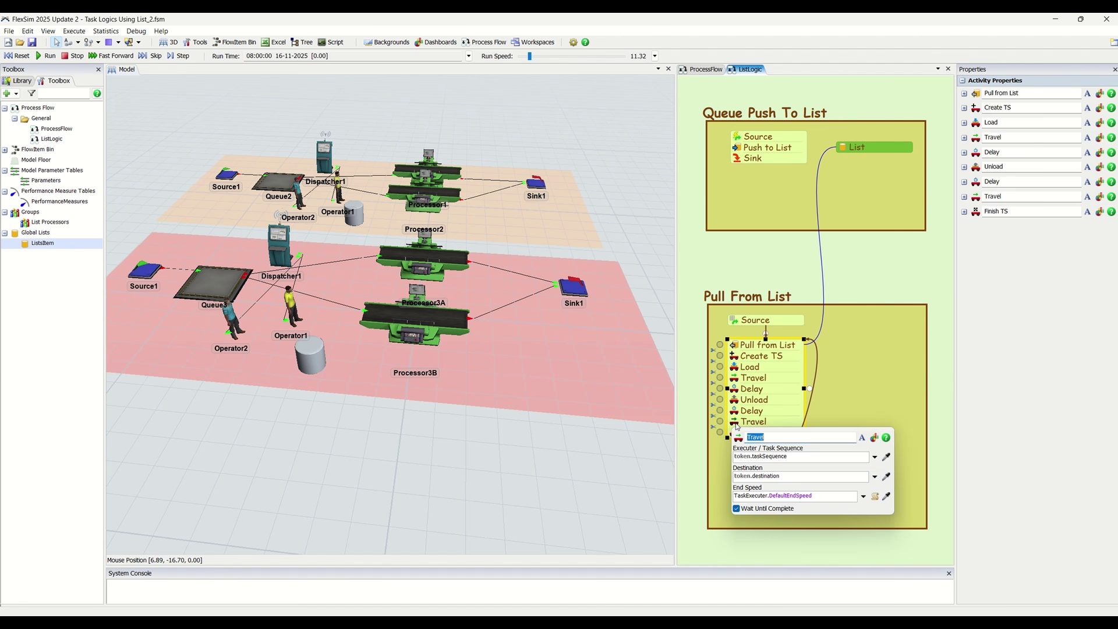
left_click(890, 485)
left_click(260, 286)
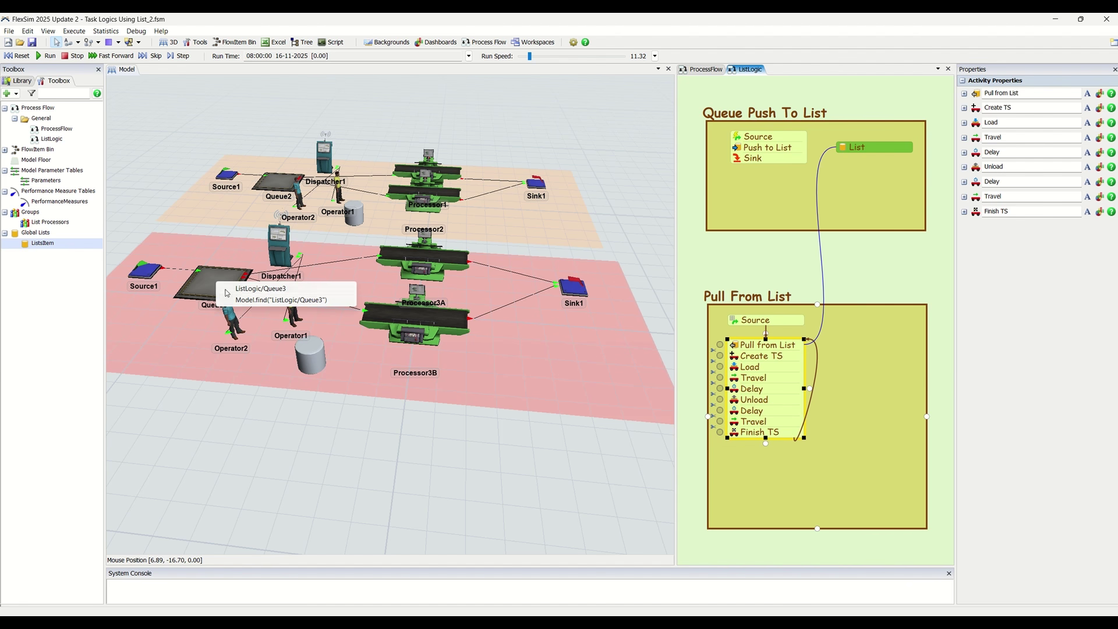
left_click(260, 288)
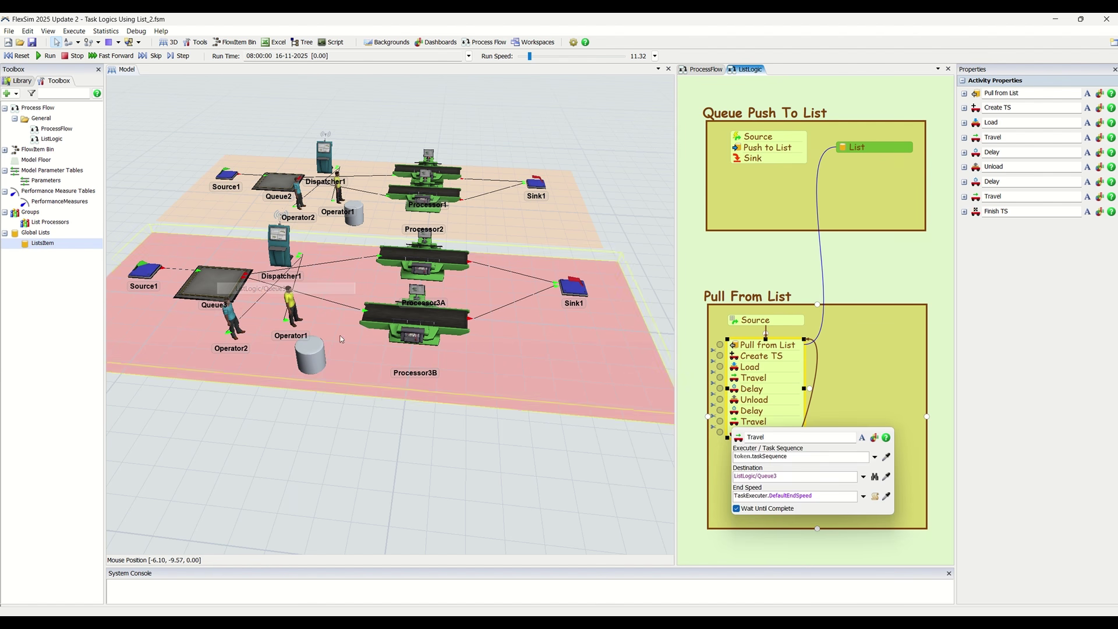
left_click(716, 419)
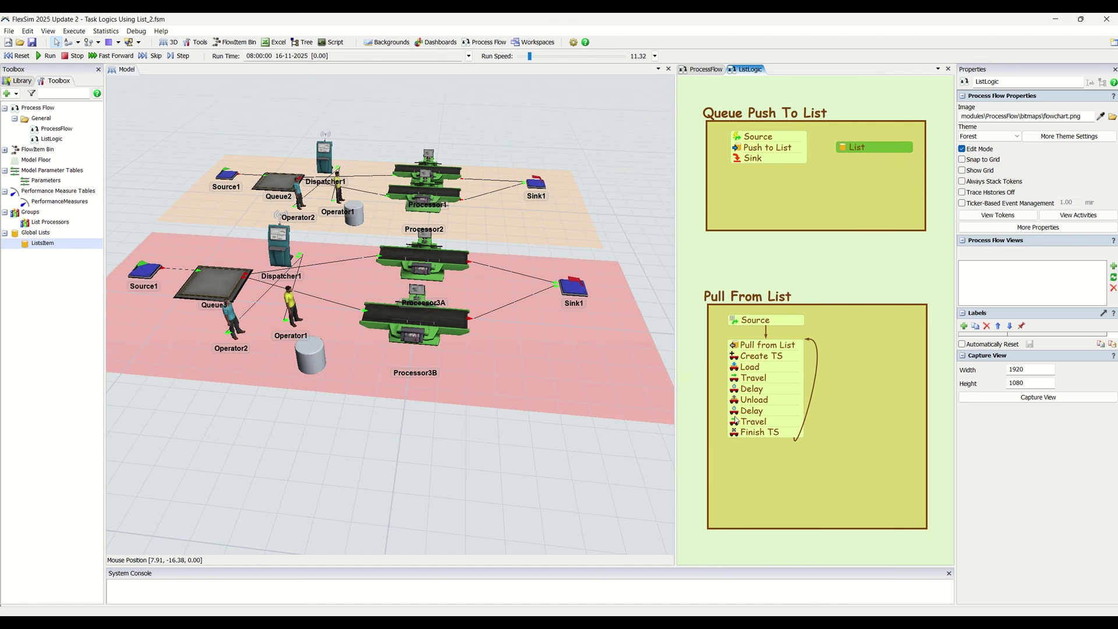
Reorder the Pull From List block so the new Travel comes directly after Unload and before the last Delay
left_click(760, 418)
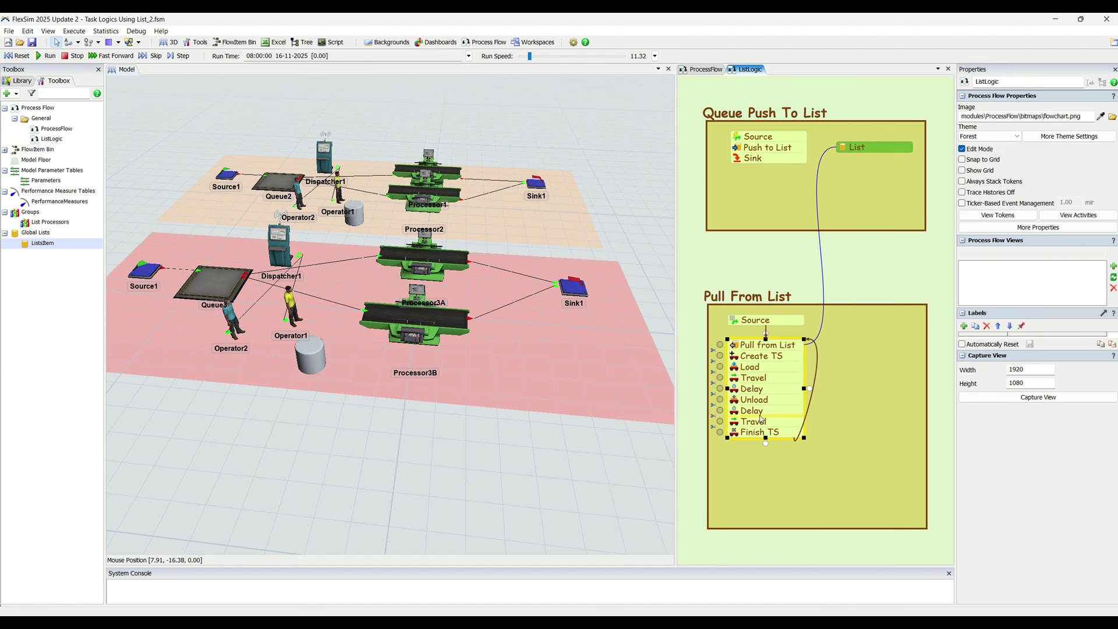
left_click(715, 418)
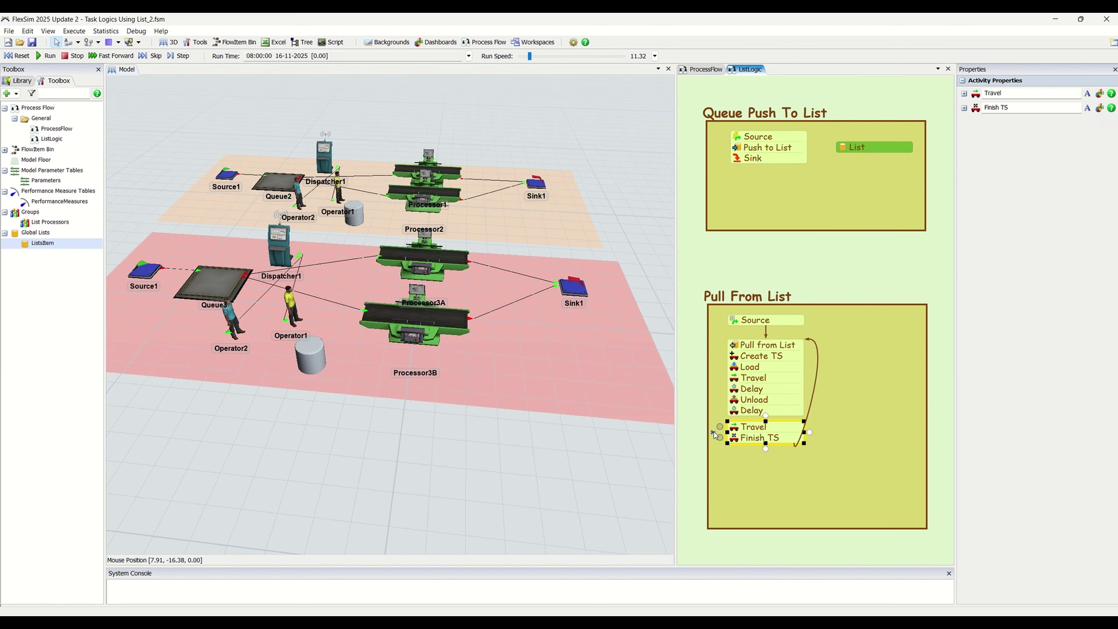
left_click(756, 431)
left_click_drag(758, 418, 756, 435)
left_click(756, 445)
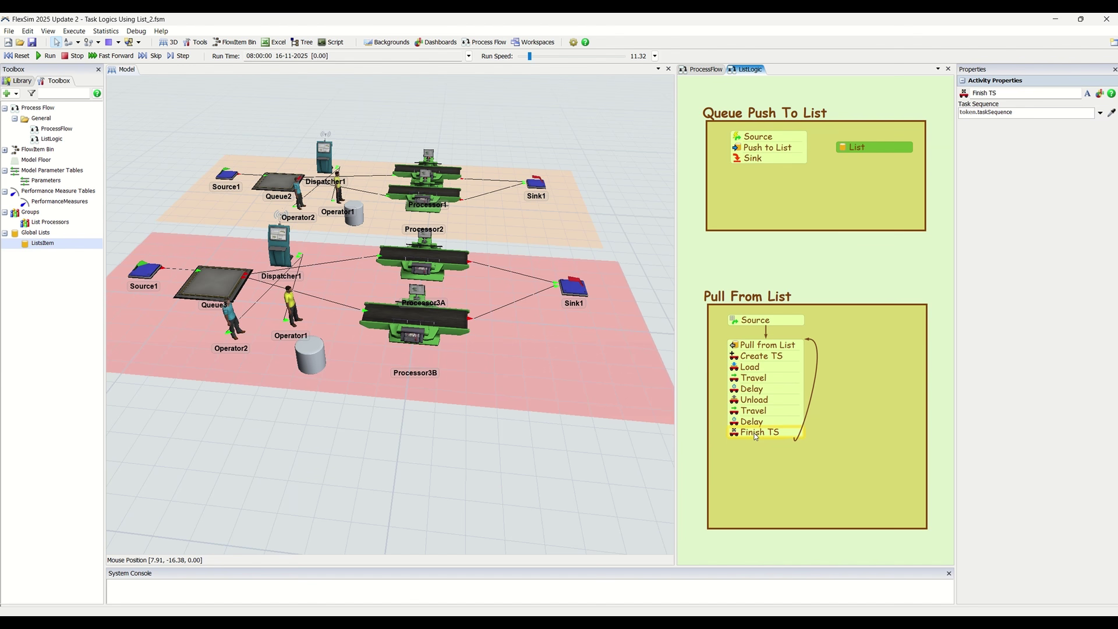
left_click(755, 437)
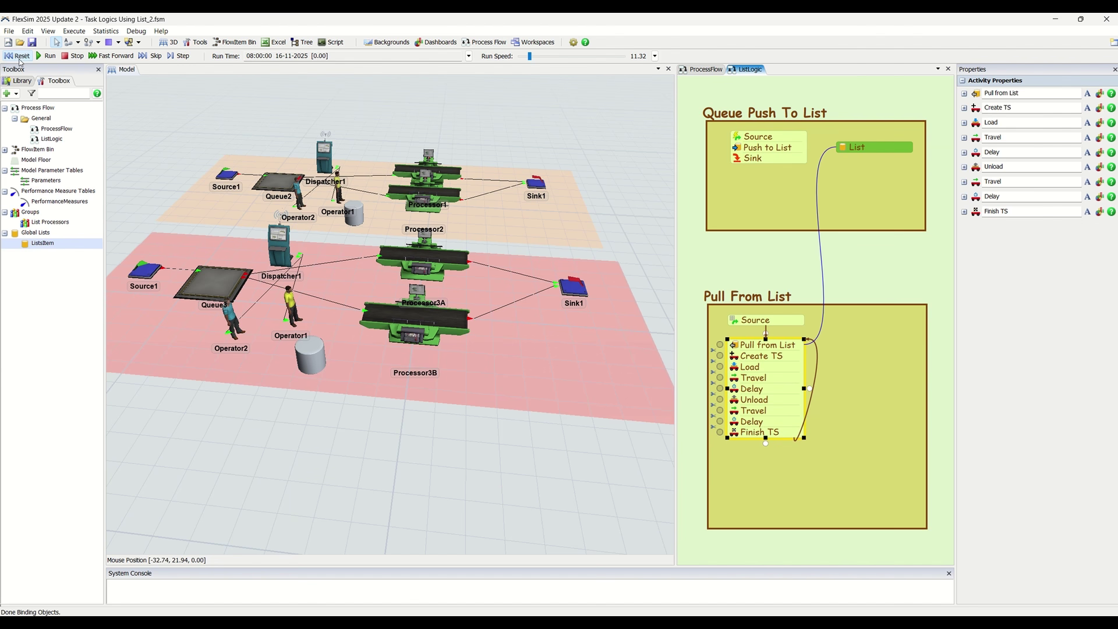
Save the model under the new file name Task Logics Using List_3.fsm
left_click(12, 31)
left_click(44, 96)
Run the model at a speed of 2.65 and watch the operators travel back to Queue3 after unloading
left_click(42, 56)
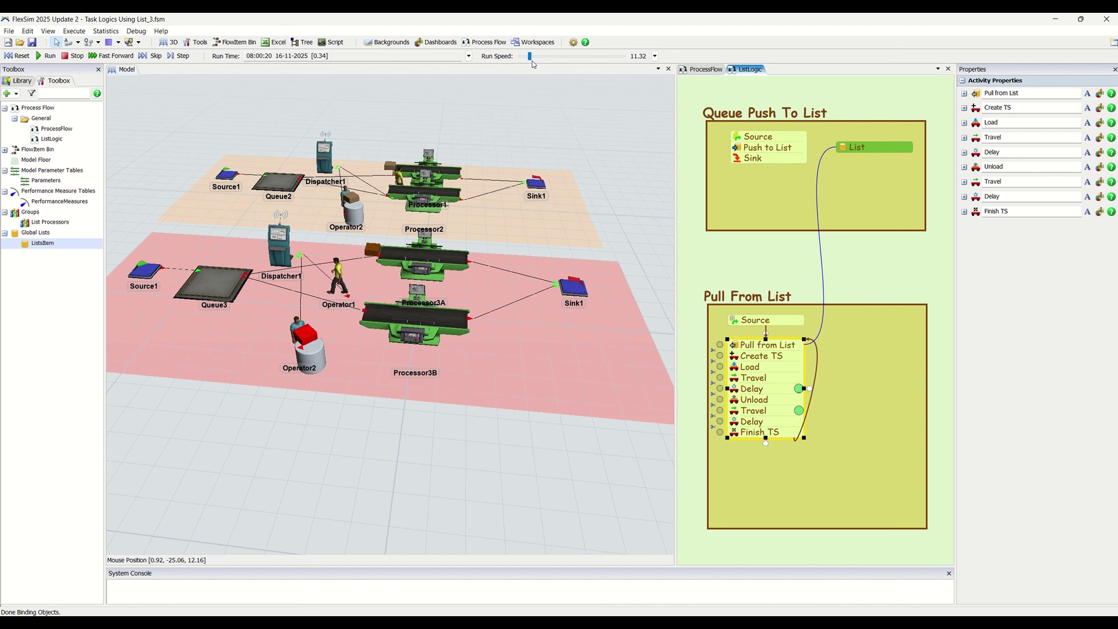
left_click_drag(531, 59, 528, 58)
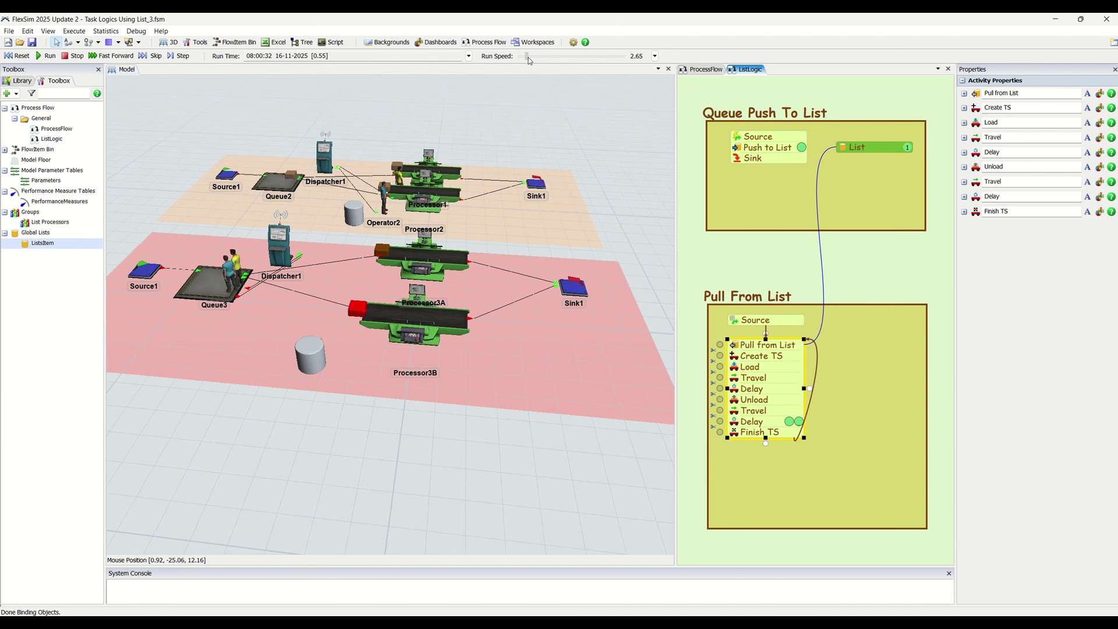
right_click_drag(353, 429, 358, 431)
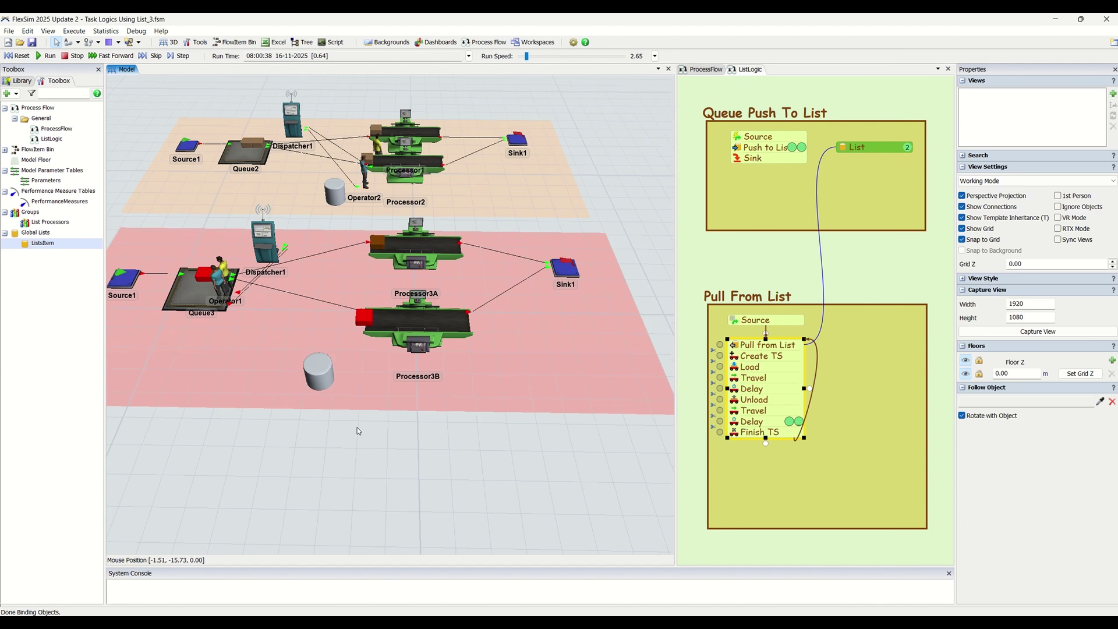
left_click_drag(333, 451, 394, 453)
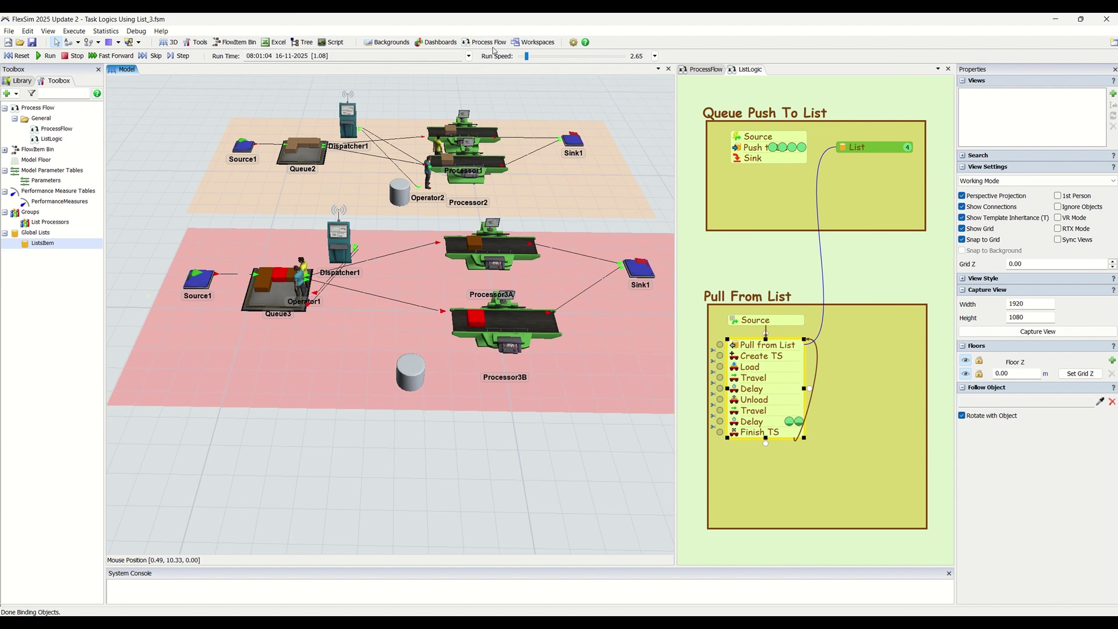
Run the simulation at a speed of 42.40, reduce it to 5.27, and watch the operators serving Queue3
left_click_drag(527, 56, 534, 56)
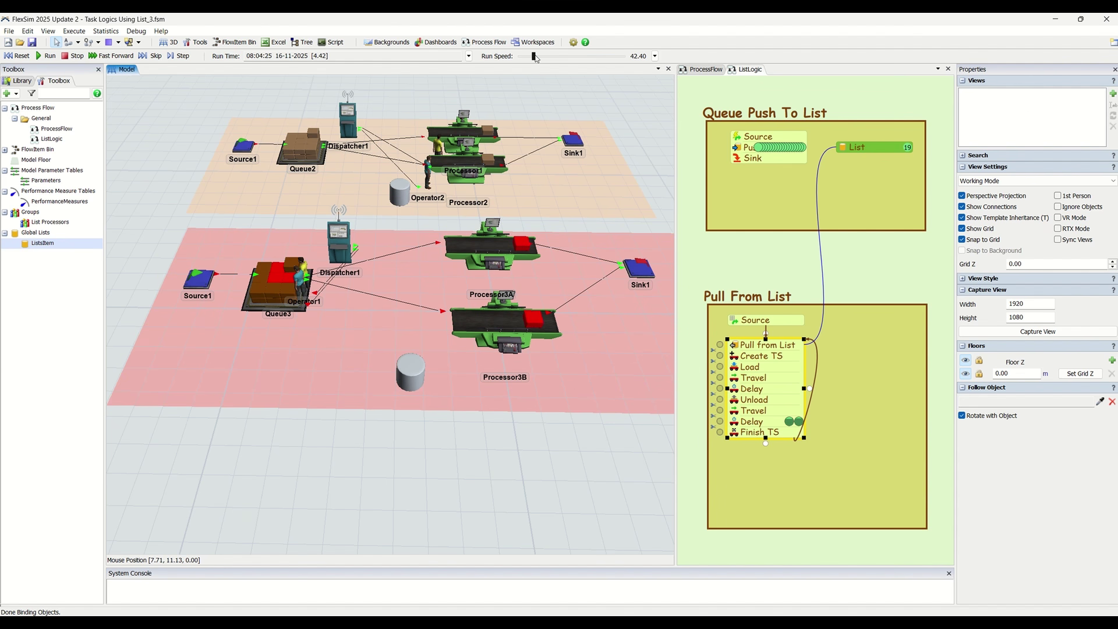
left_click_drag(534, 55, 531, 57)
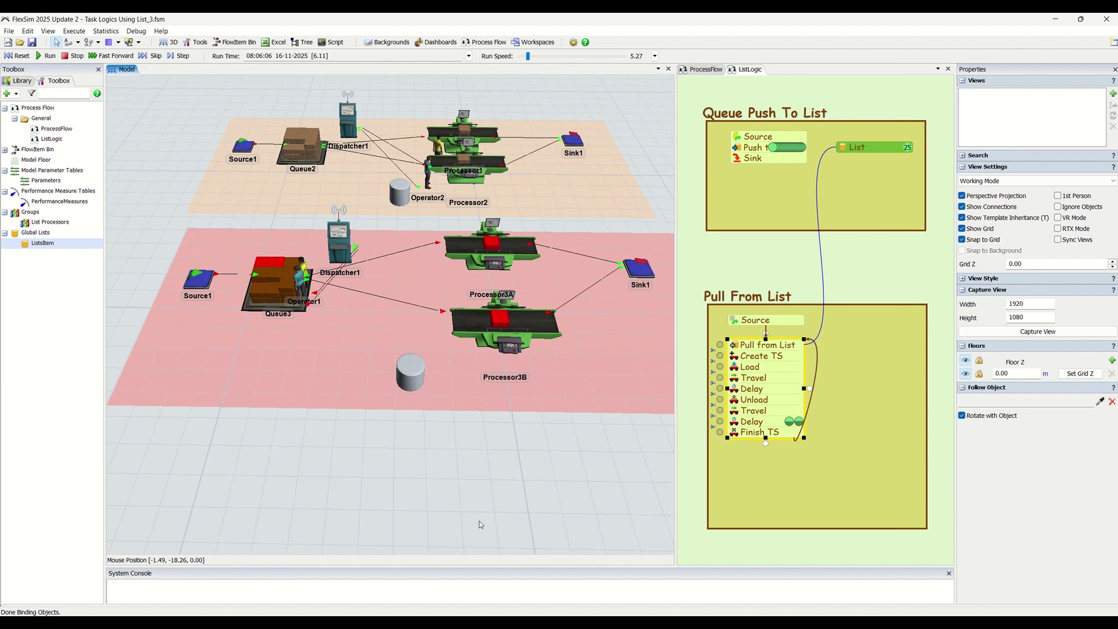
left_click(715, 274)
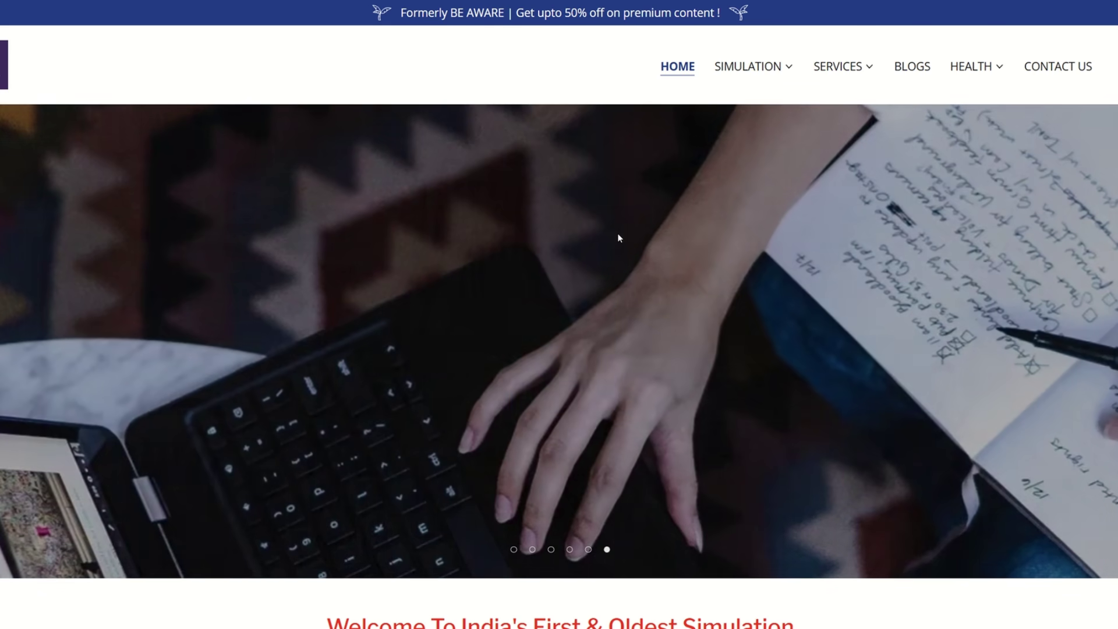
Switch to the LeanSimCorp website and review the home page sections and the pages offered under Simulation and Services
scroll(696, 227, "down", 10)
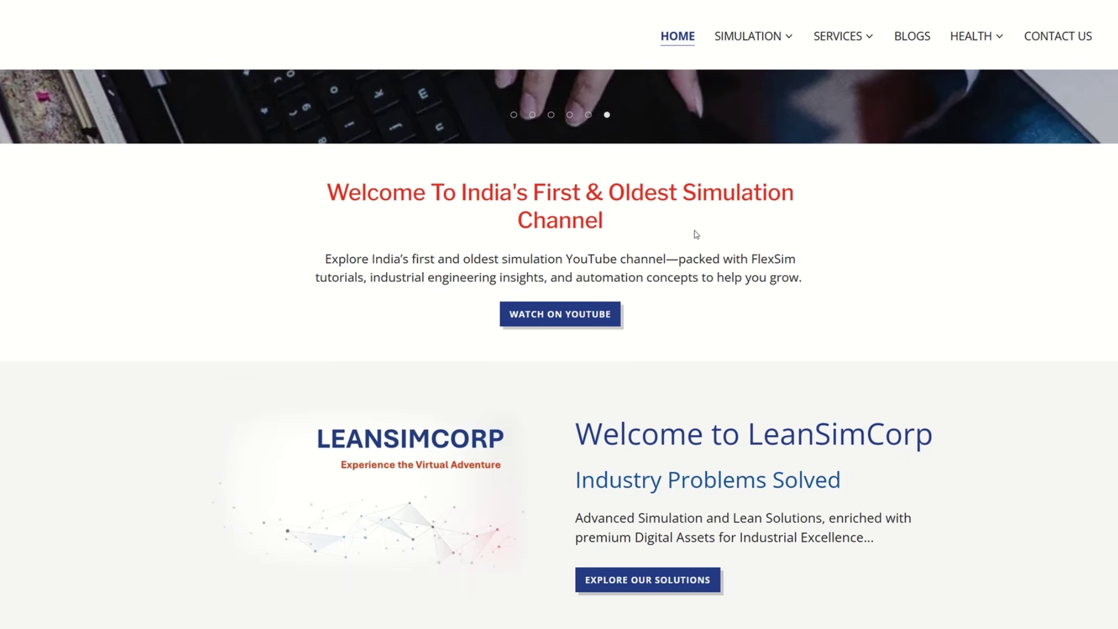
scroll(695, 234, "down", 8)
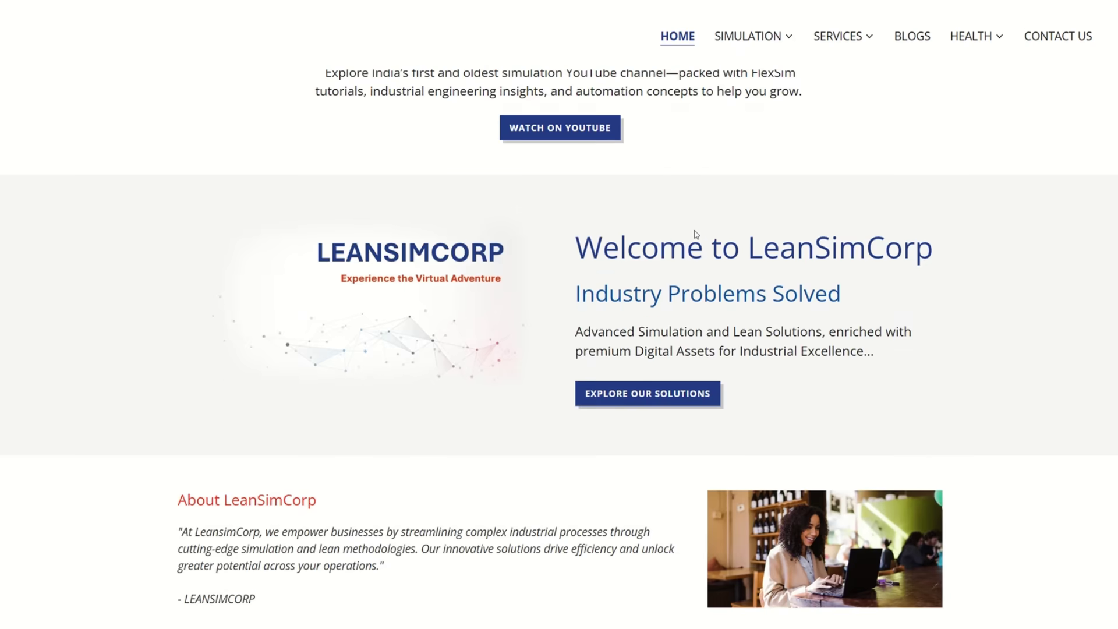
scroll(696, 234, "down", 2)
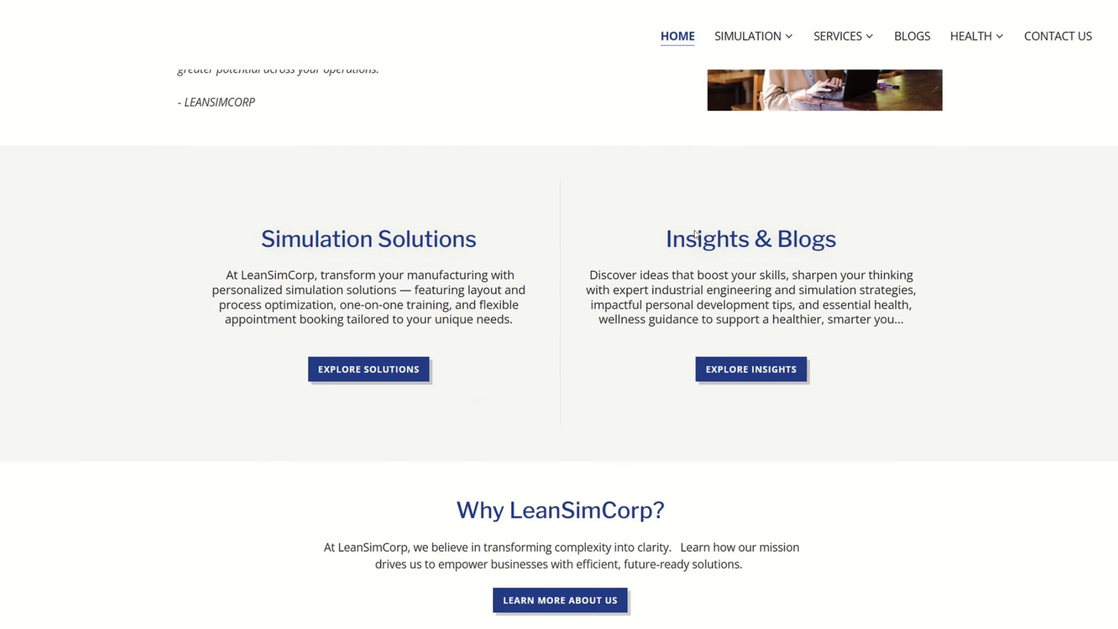
scroll(695, 234, "down", 1)
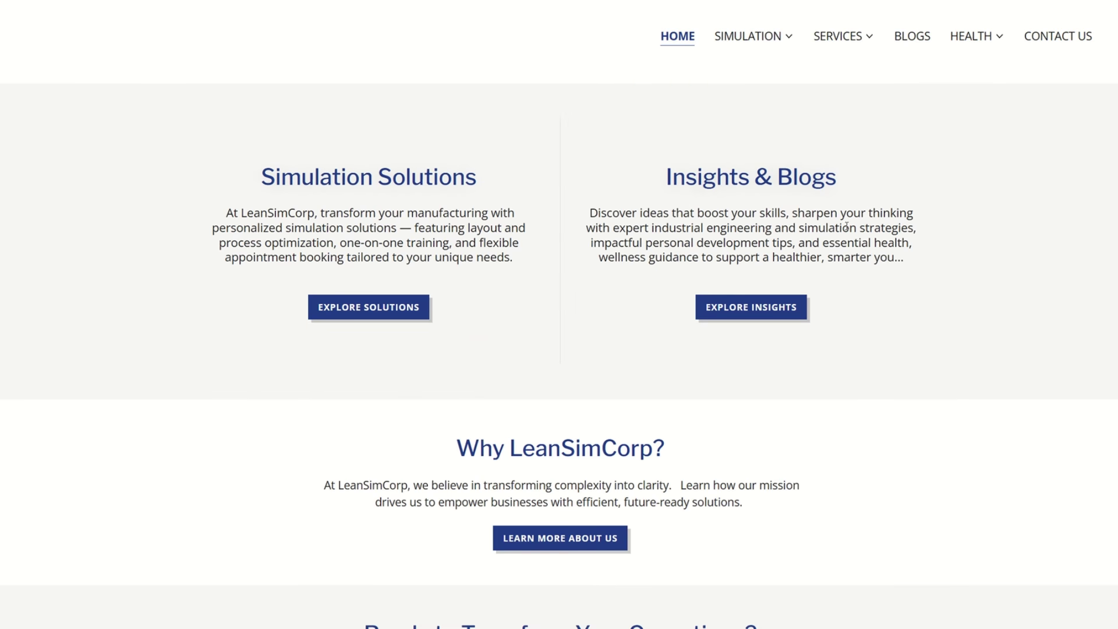
mouse_move(772, 38)
left_click(765, 78)
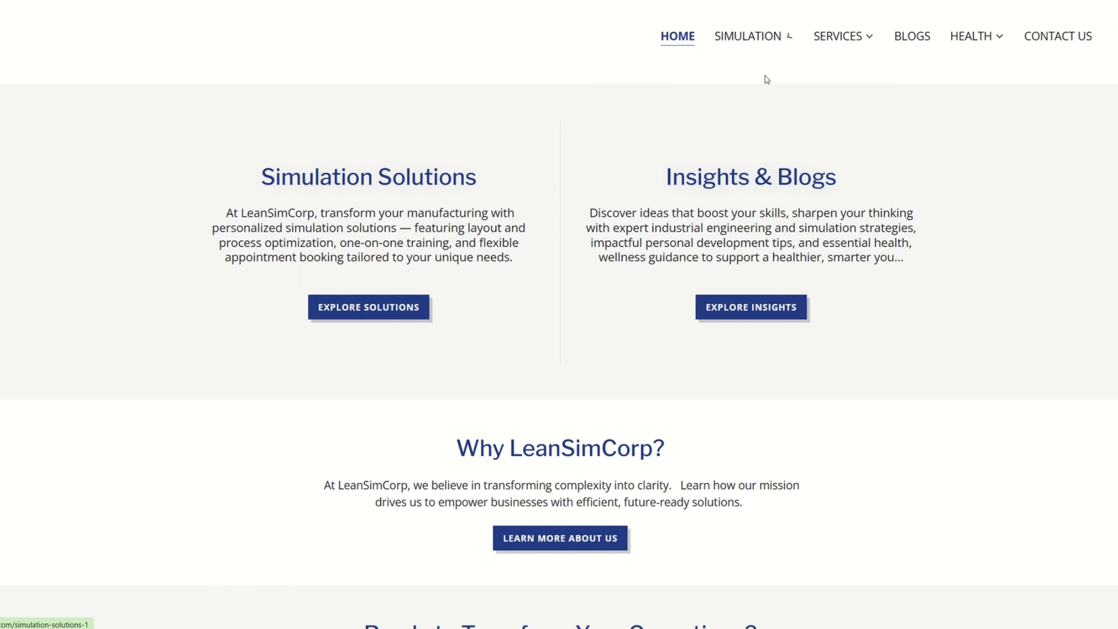
left_click(752, 39)
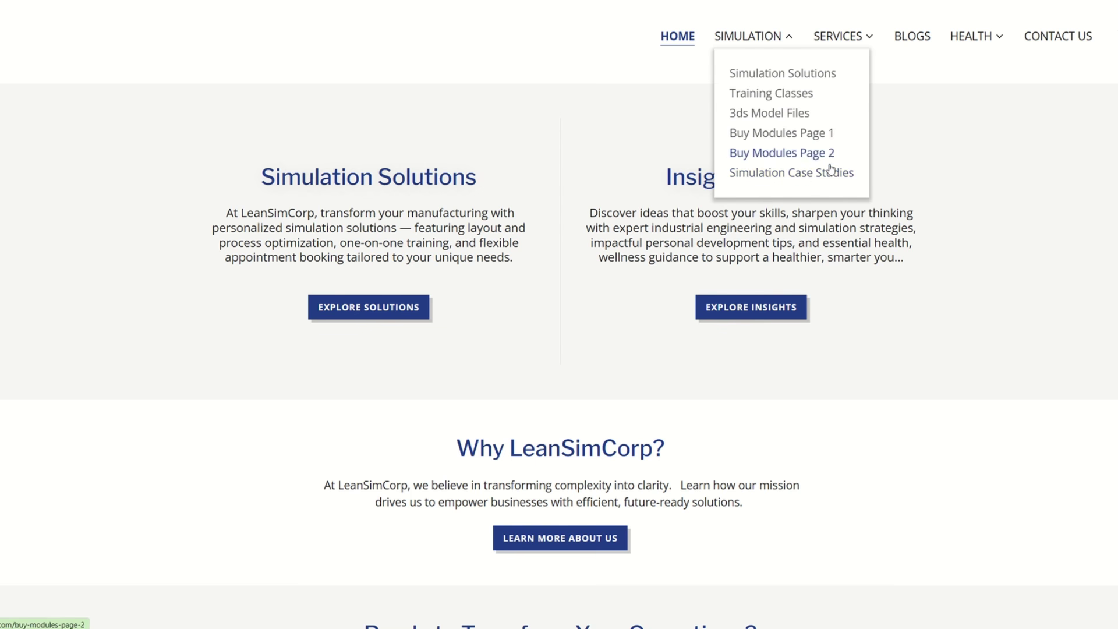
left_click(841, 38)
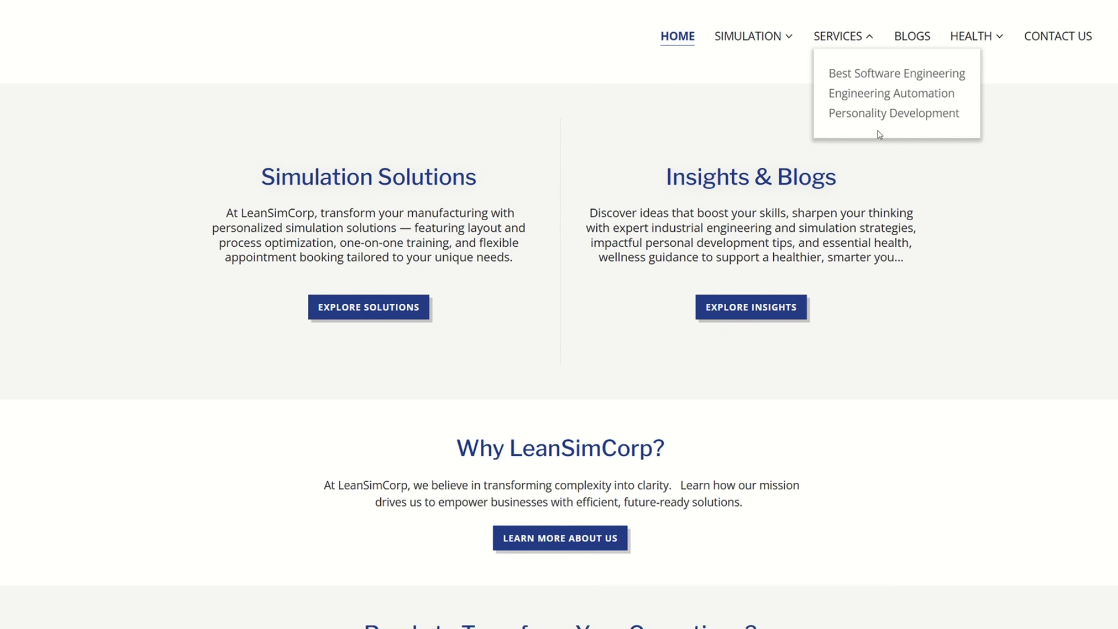
Open the Simulation Solutions page and review its one-to-one sessions, learning center and online appointment sections
left_click(876, 78)
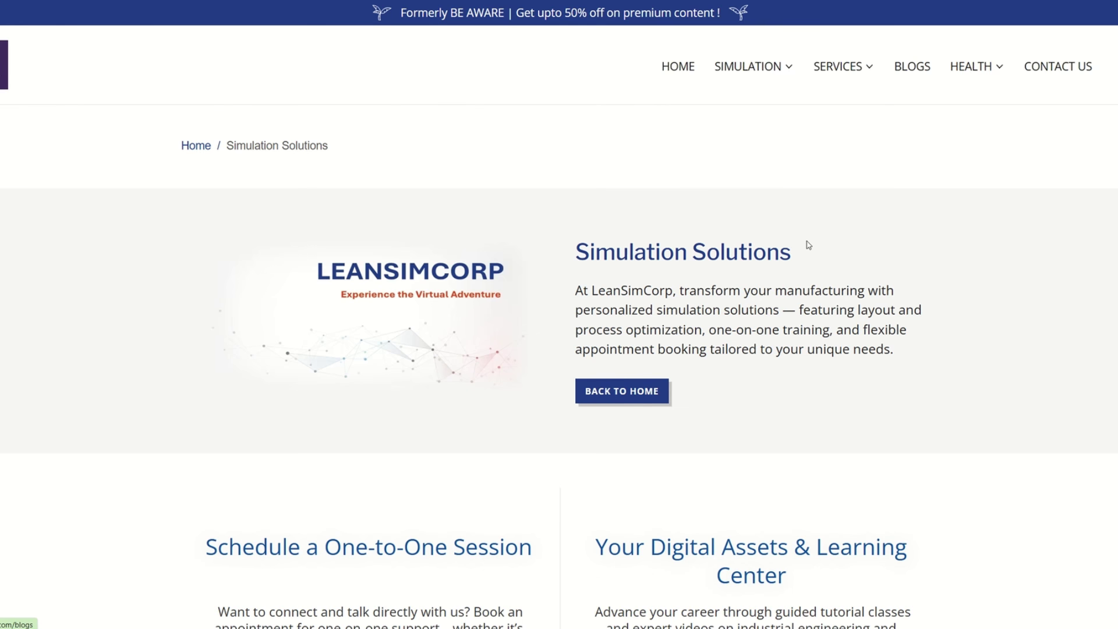
scroll(804, 258, "down", 3)
scroll(804, 258, "up", 2)
scroll(746, 204, "down", 2)
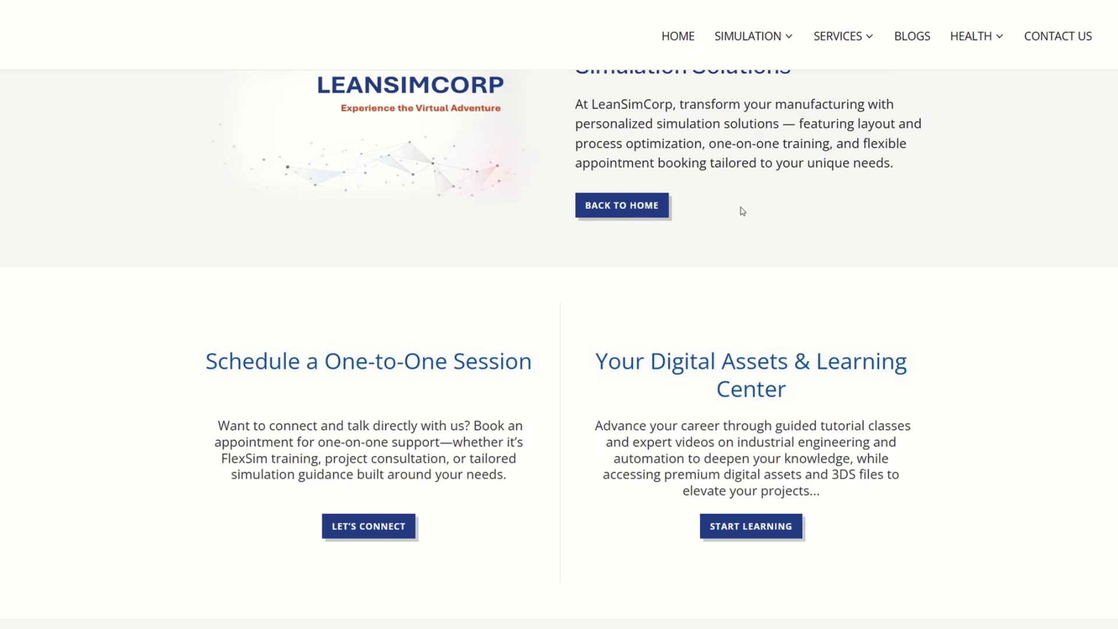
scroll(732, 220, "down", 2)
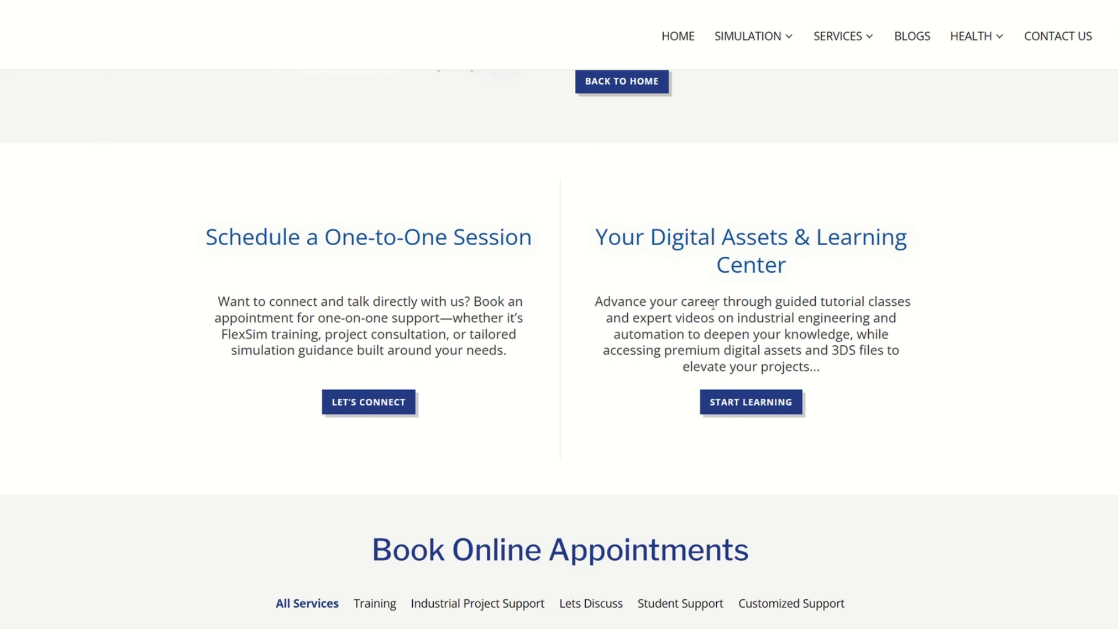
scroll(770, 270, "down", 2)
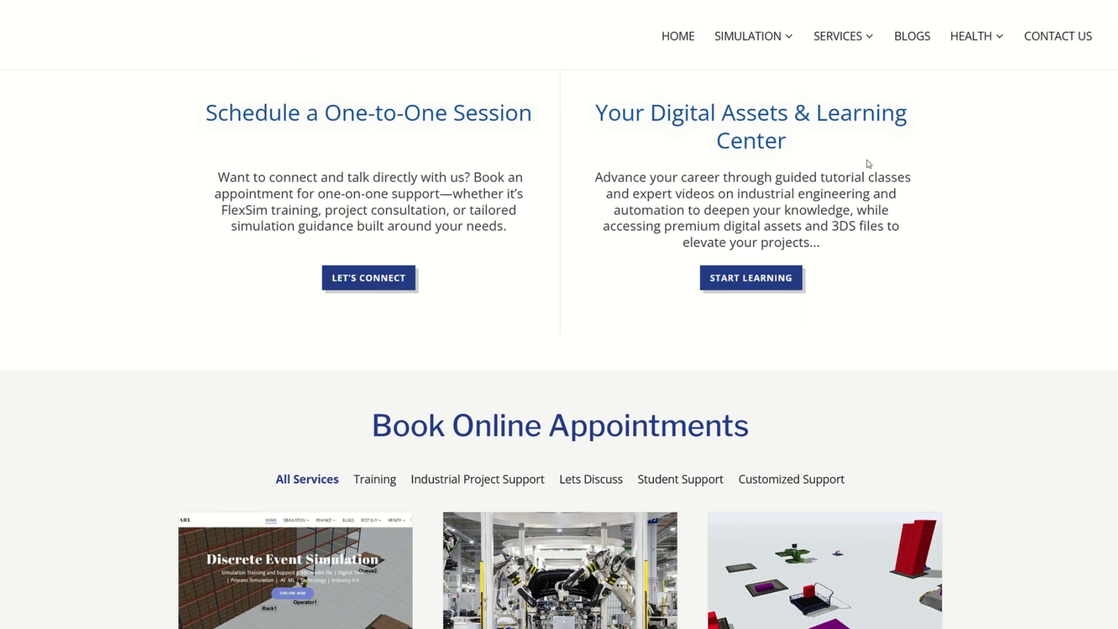
scroll(867, 186, "down", 15)
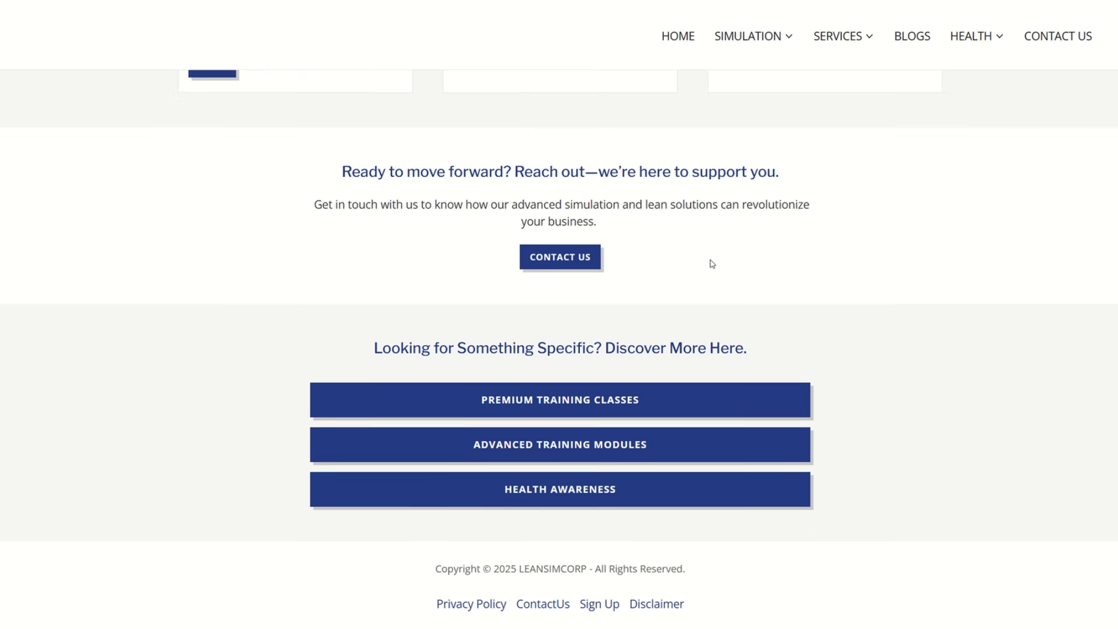
scroll(712, 263, "up", 20)
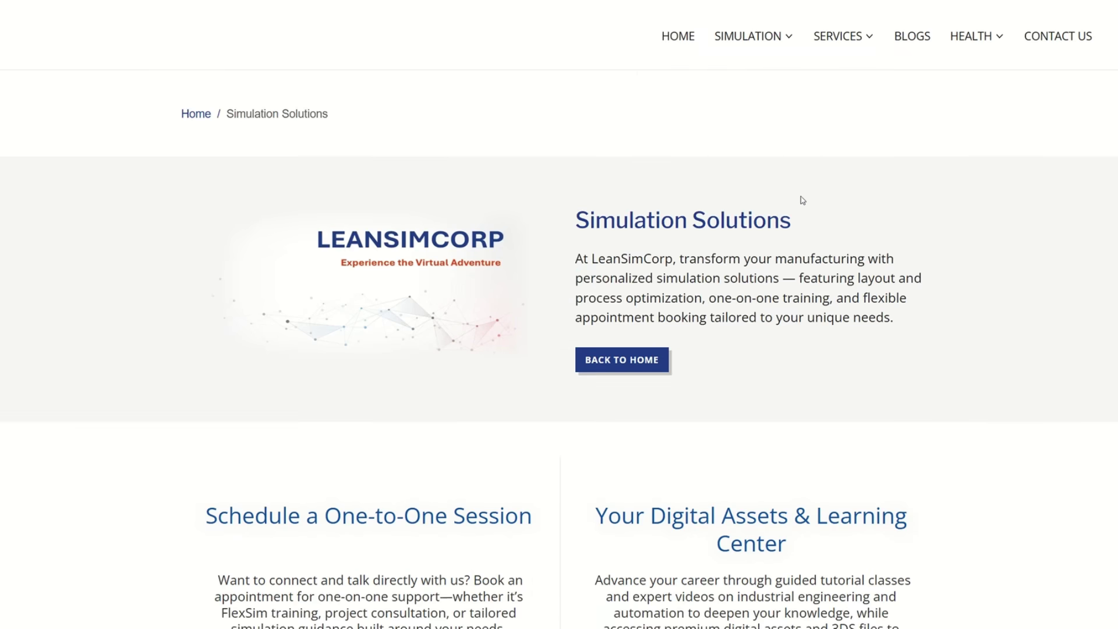
scroll(802, 200, "up", 1)
Open the Premium Training Classes page and review the subscription benefits, activation steps and course syllabus chapters
mouse_move(783, 82)
left_click(789, 122)
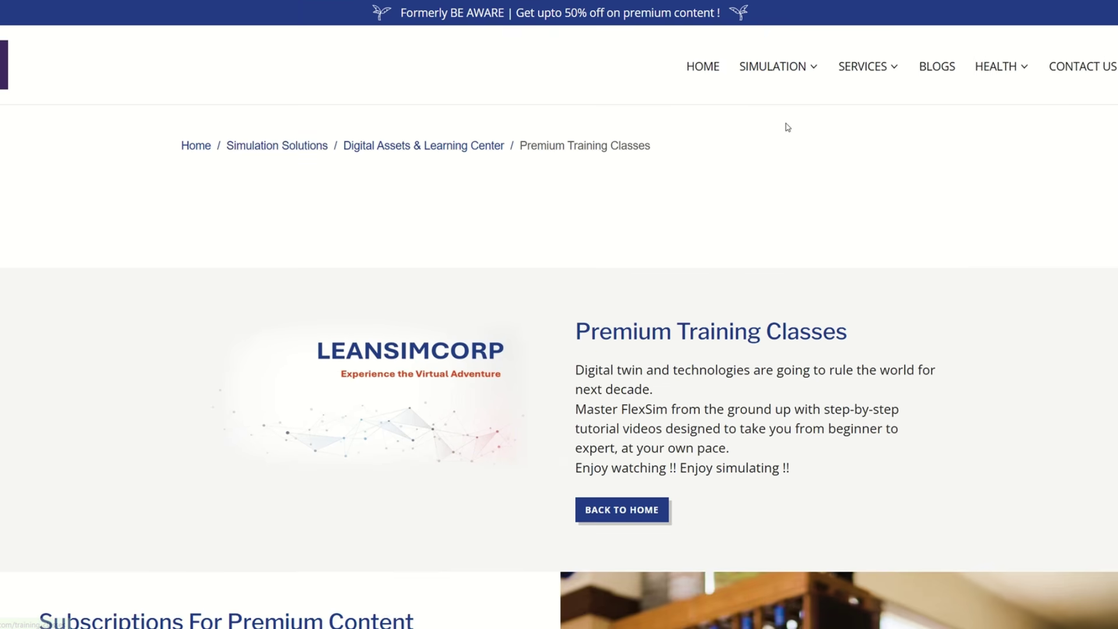
scroll(787, 127, "down", 10)
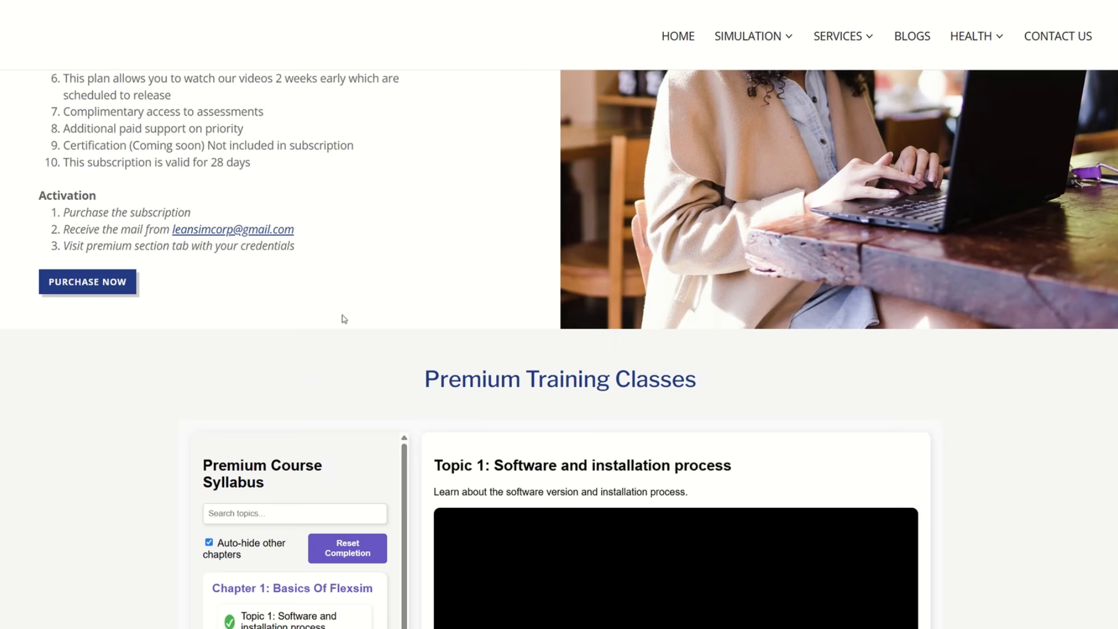
scroll(117, 344, "up", 5)
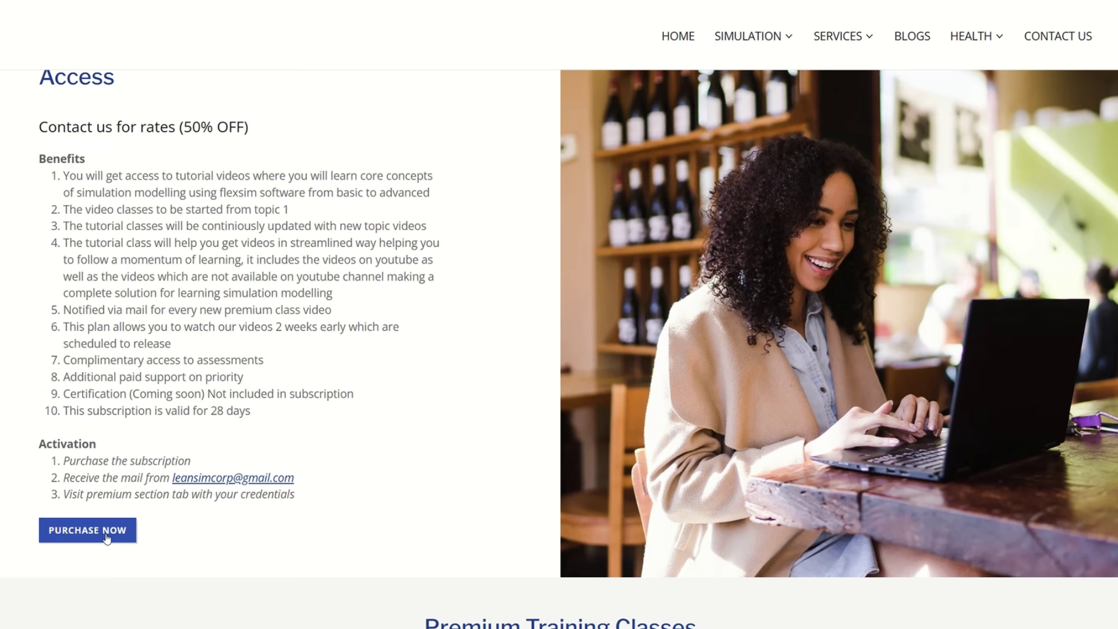
scroll(107, 538, "down", 10)
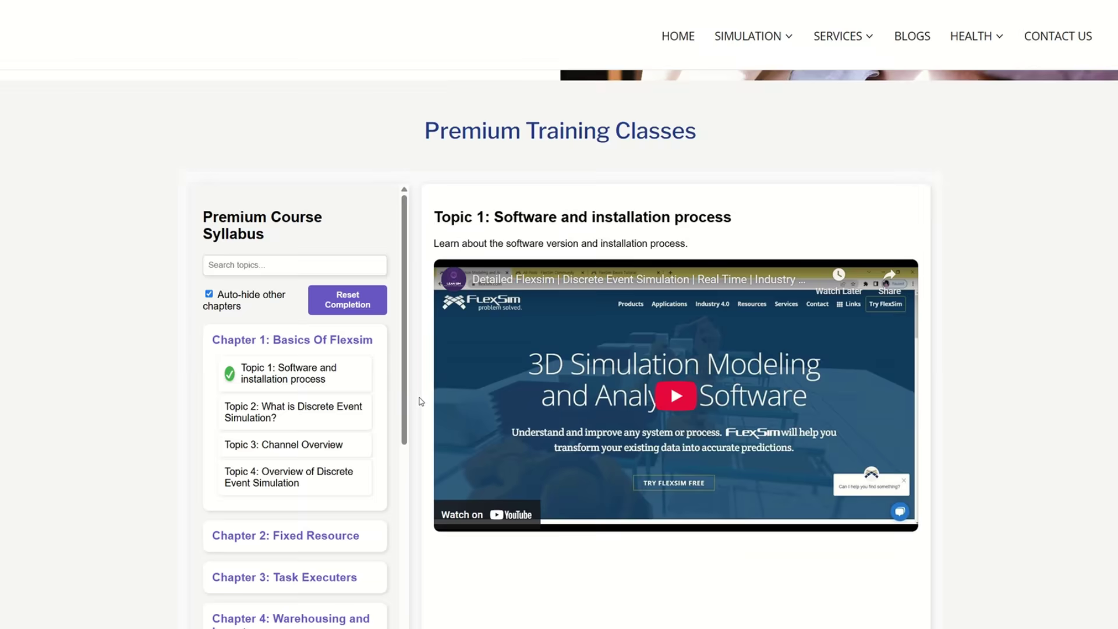
scroll(320, 430, "down", 3)
scroll(344, 381, "down", 5)
scroll(299, 303, "up", 12)
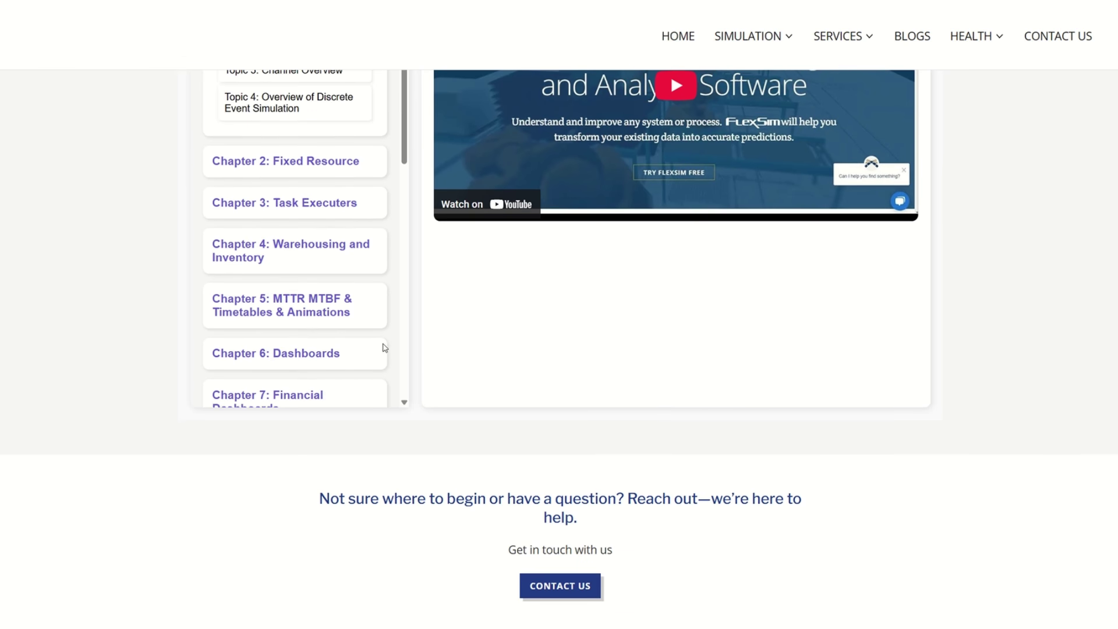
scroll(300, 336, "up", 3)
scroll(322, 373, "down", 8)
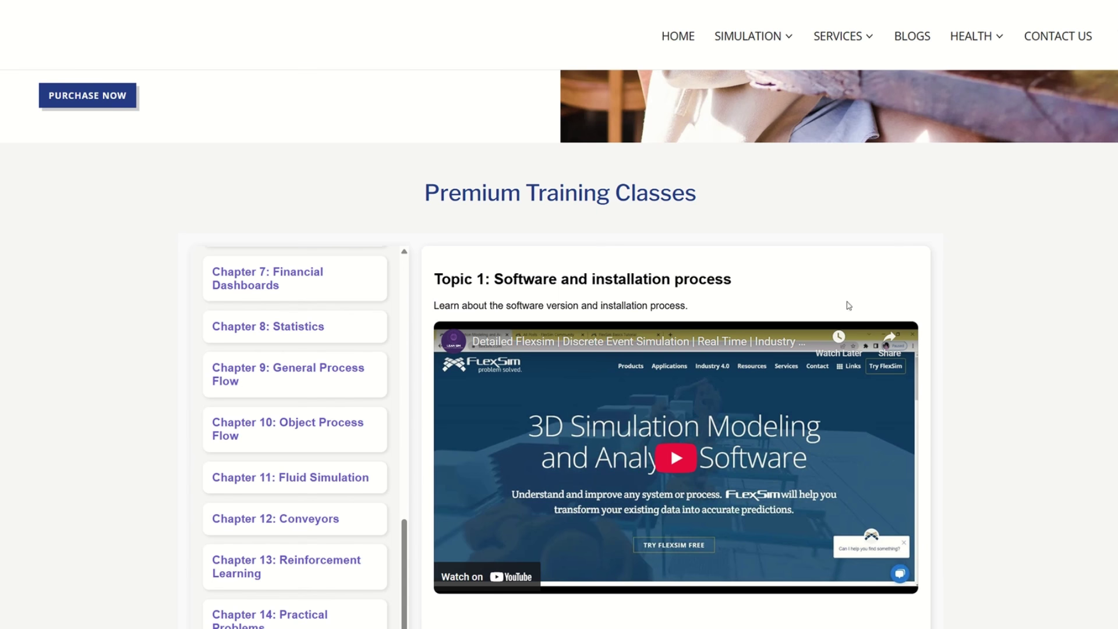
scroll(969, 258, "up", 12)
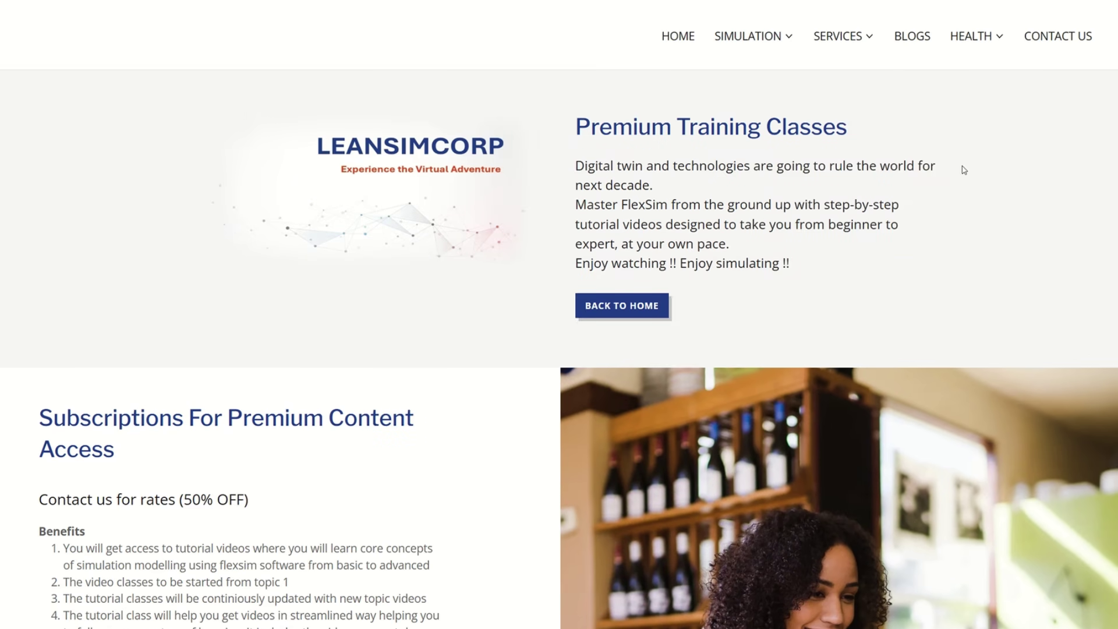
Open the Blogs page and look through its introduction, subscription section and list of posts
left_click(913, 38)
scroll(683, 342, "down", 5)
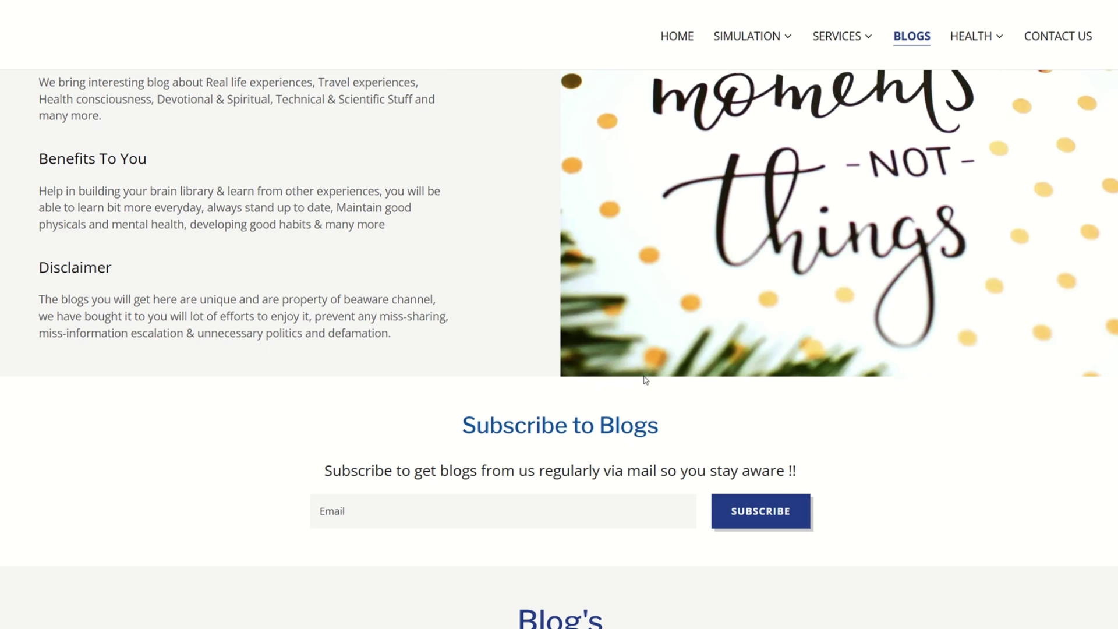
scroll(669, 400, "down", 6)
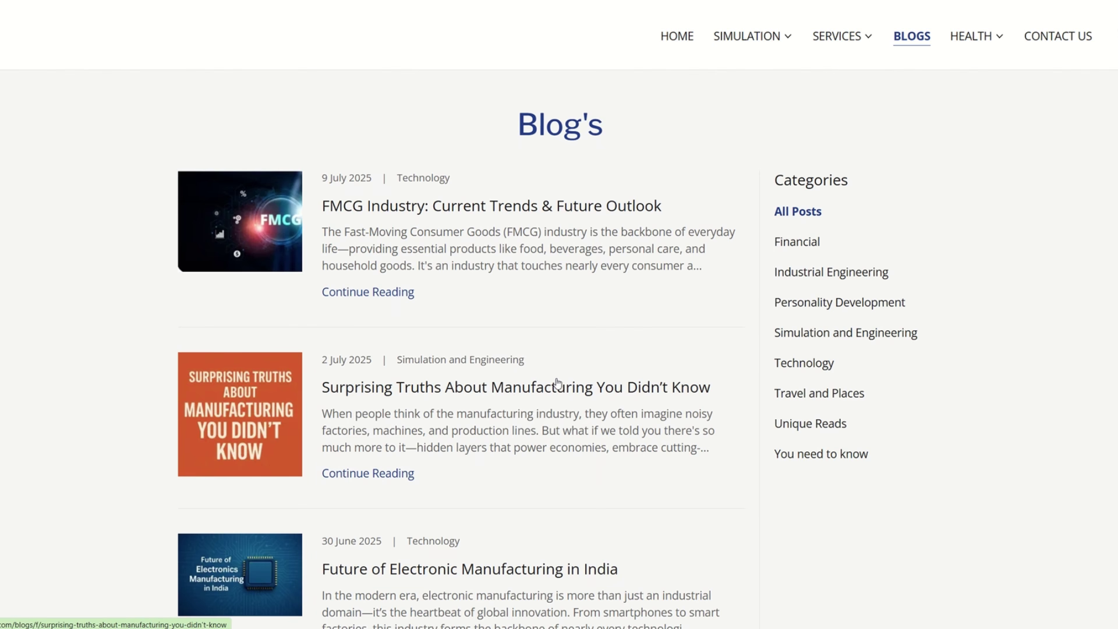
scroll(558, 382, "down", 12)
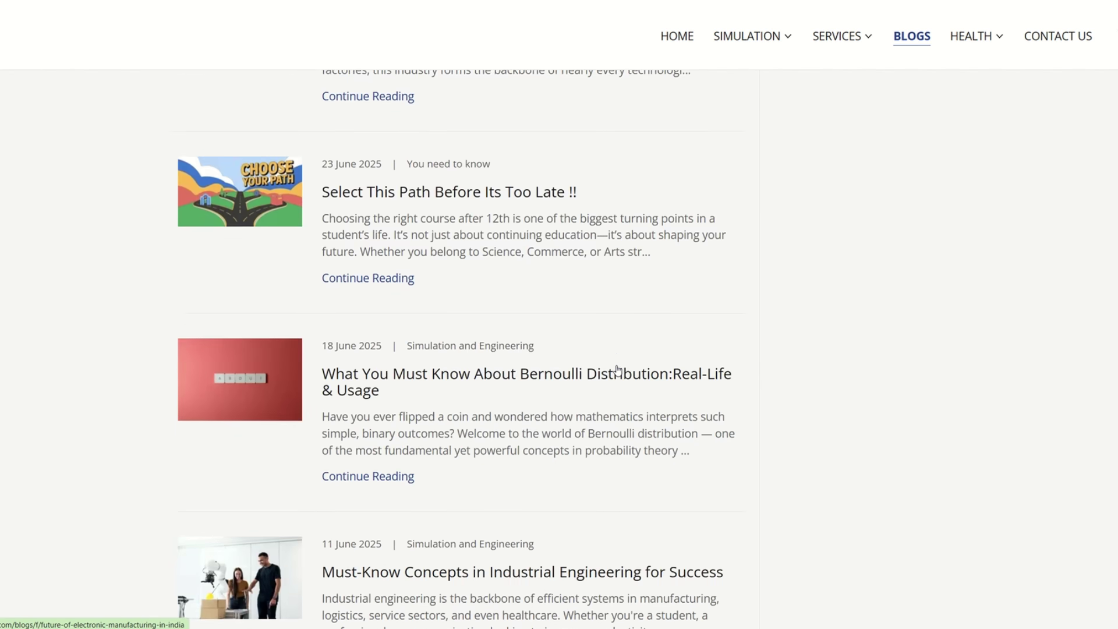
scroll(617, 371, "up", 20)
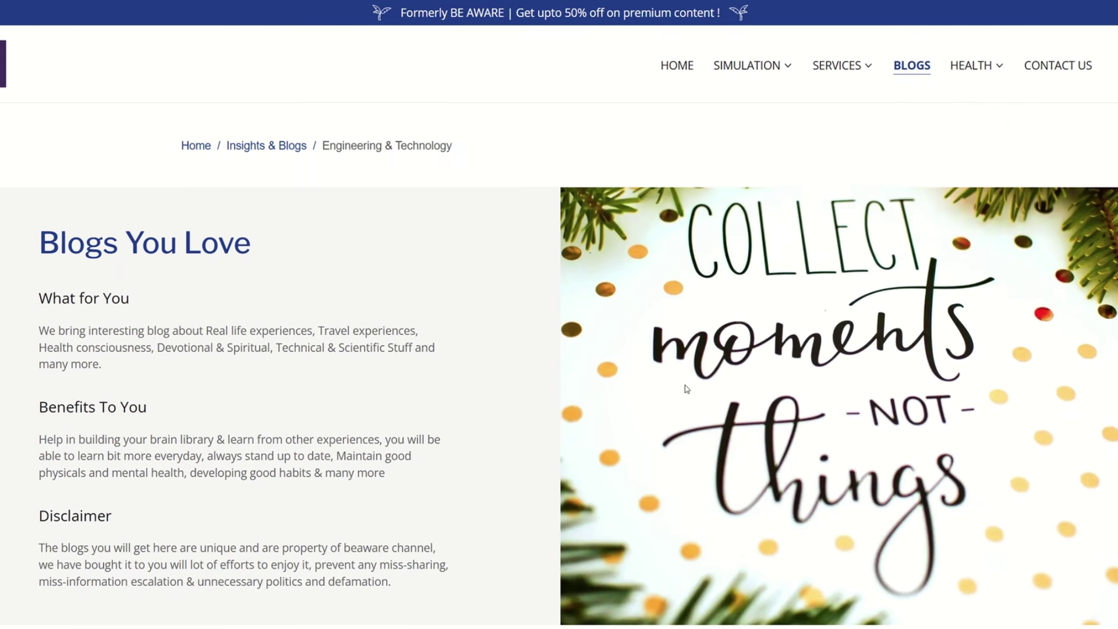